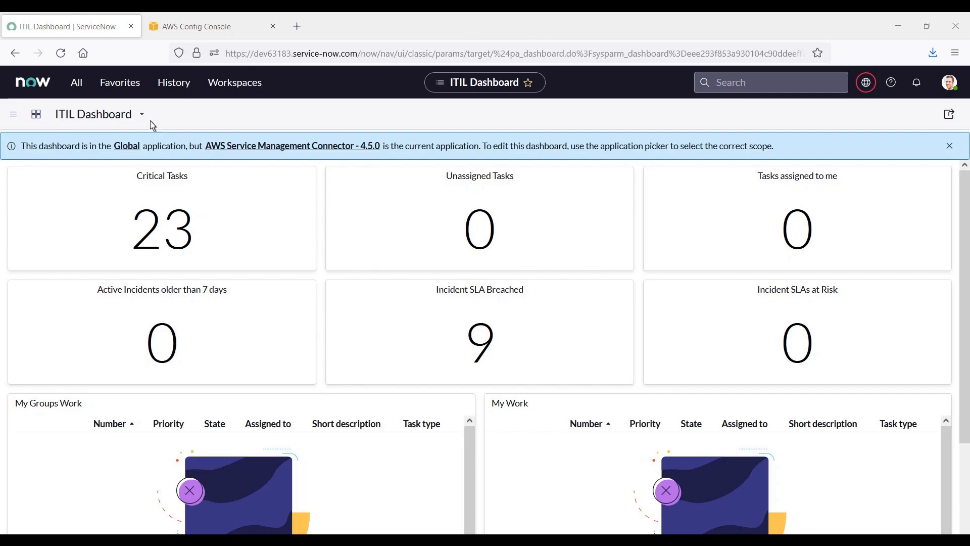
Open the SMC Demo Aggregator account under AWS Service > AWS Accounts and view its US West (Oregon) region.
click(79, 86)
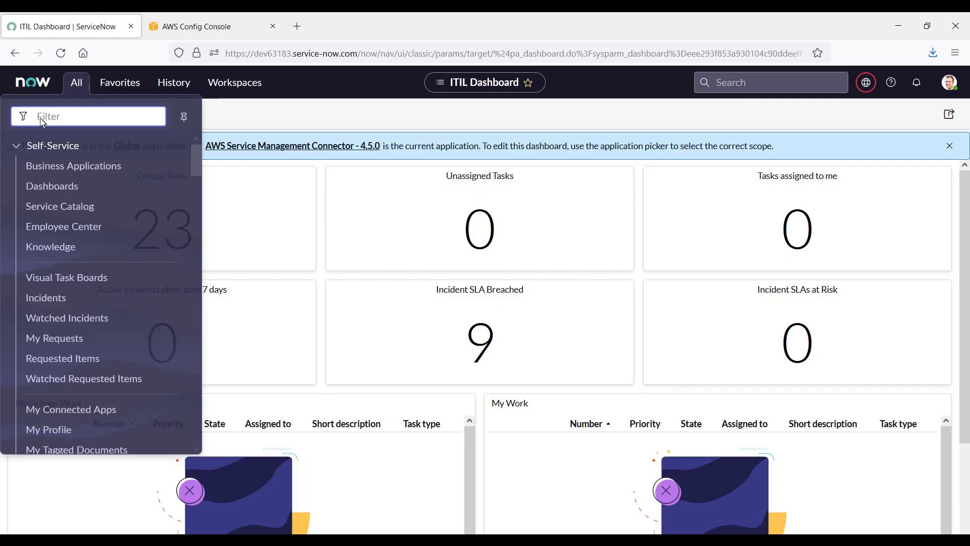
text(AWS Service)
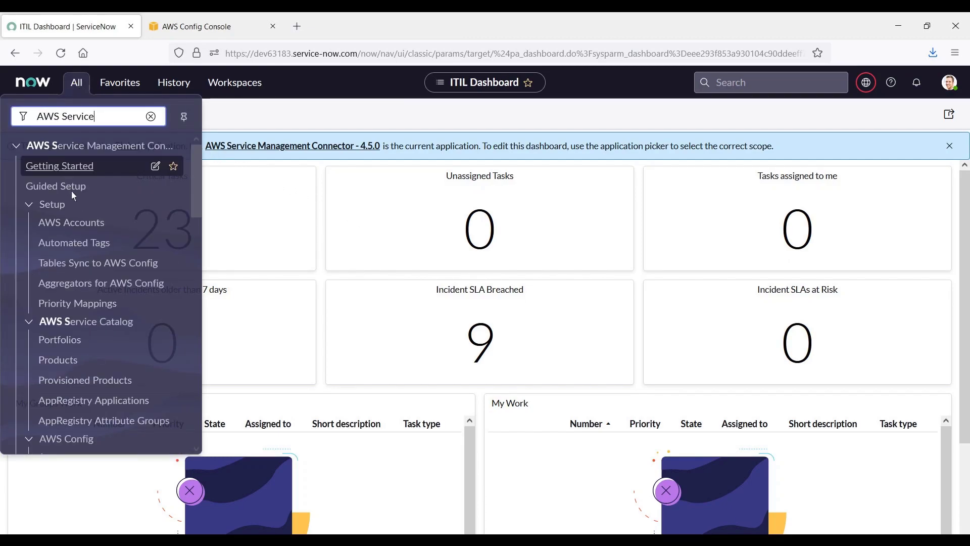
click(88, 225)
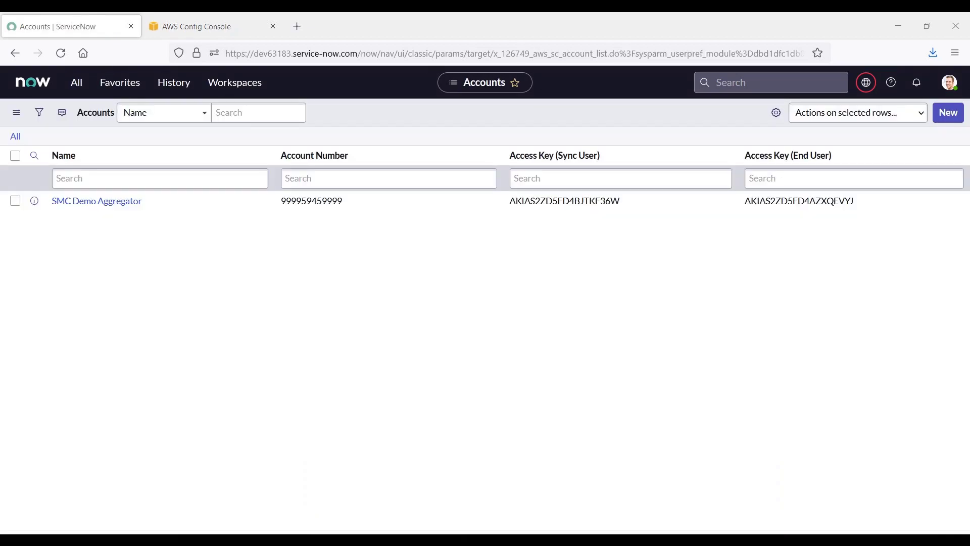
click(82, 206)
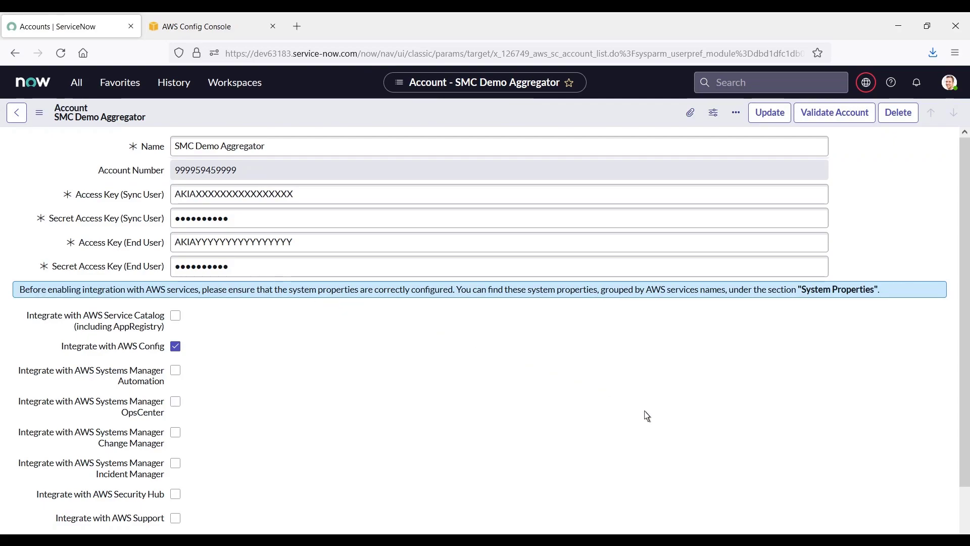
scroll(908, 512, down, 3)
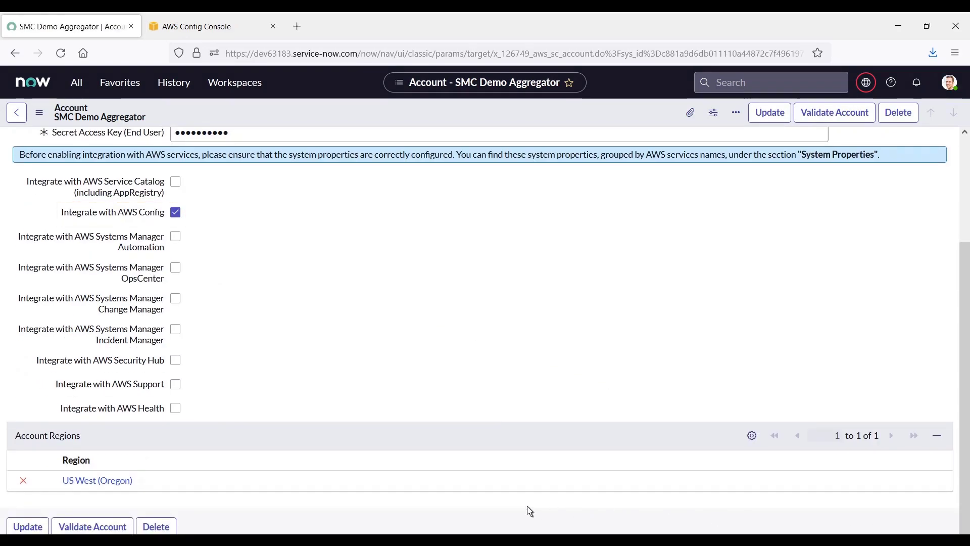
click(119, 489)
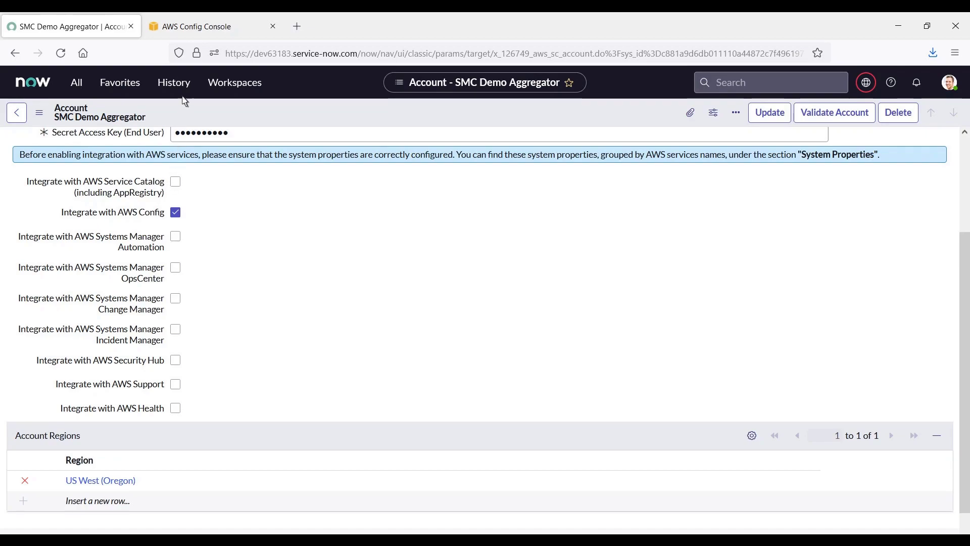
In AWS Config, review SMC_Aggregator_Demo's four source accounts, then open its aggregated resources list.
click(196, 30)
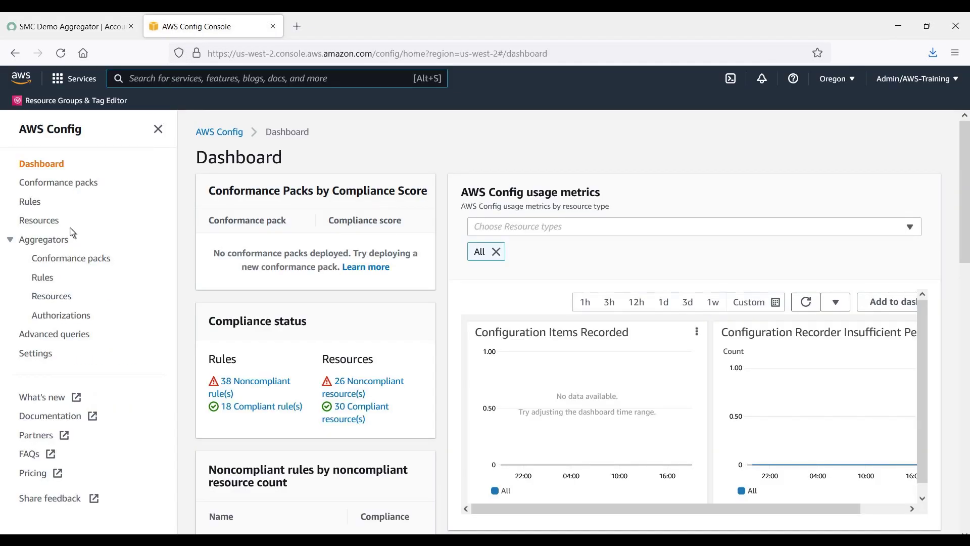
click(62, 242)
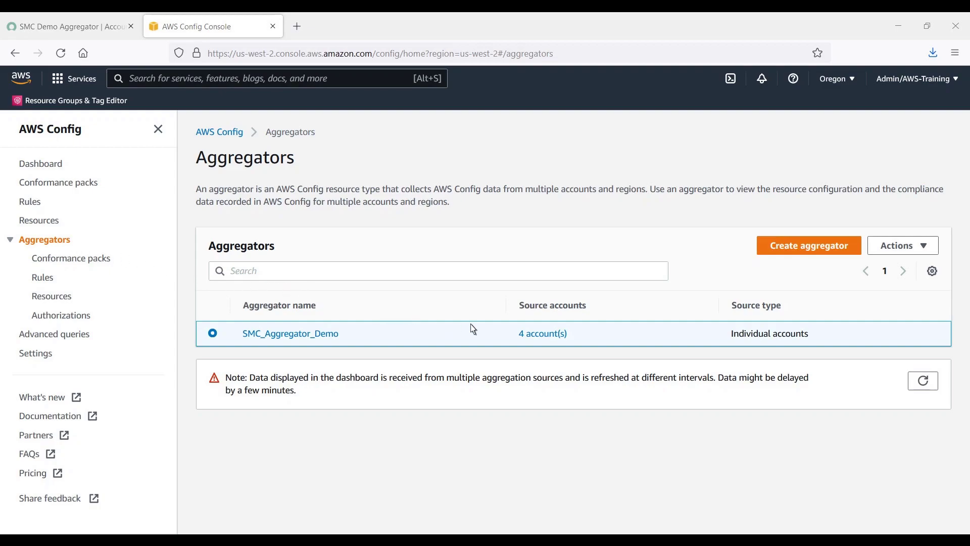
click(536, 338)
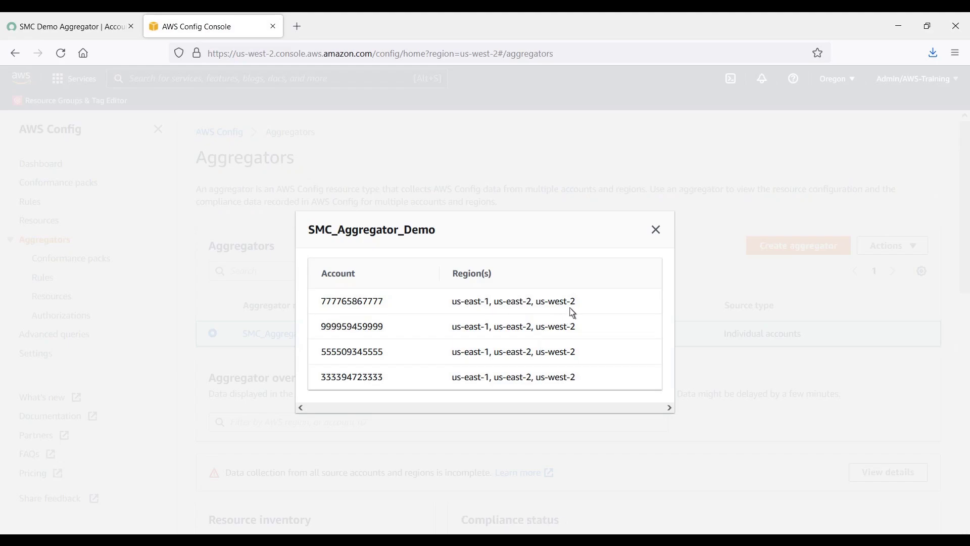
click(656, 231)
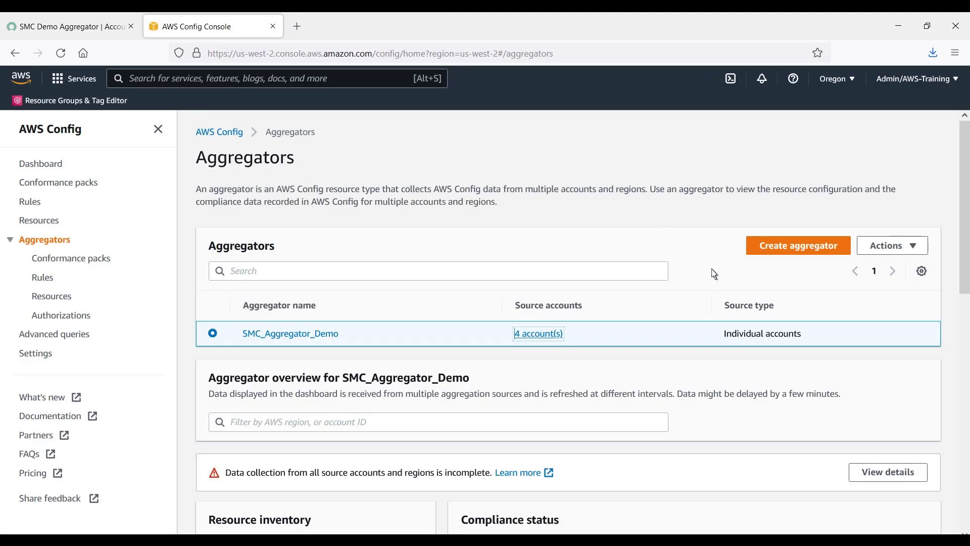
click(965, 446)
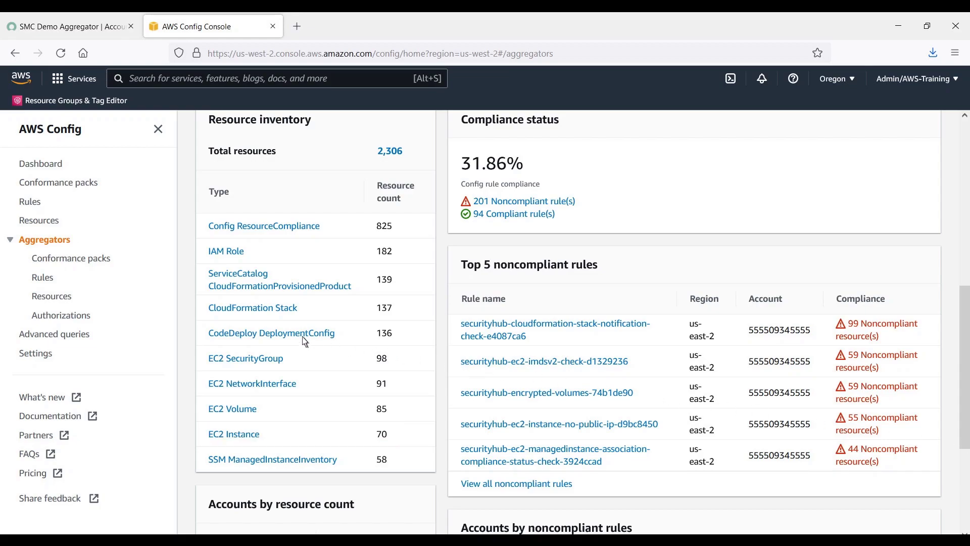
click(62, 298)
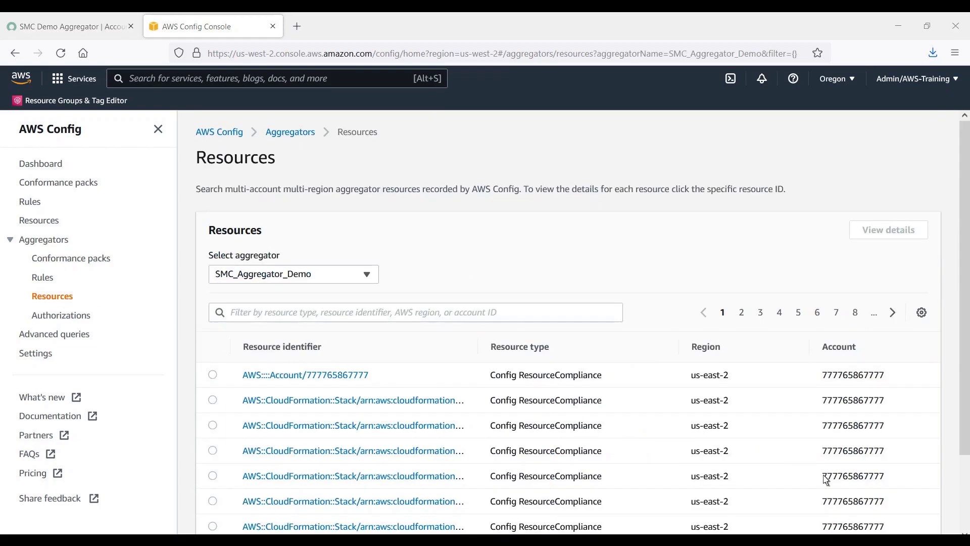
Filter the aggregated resources by resource type to show only EC2 instances.
scroll(966, 513, down, 2)
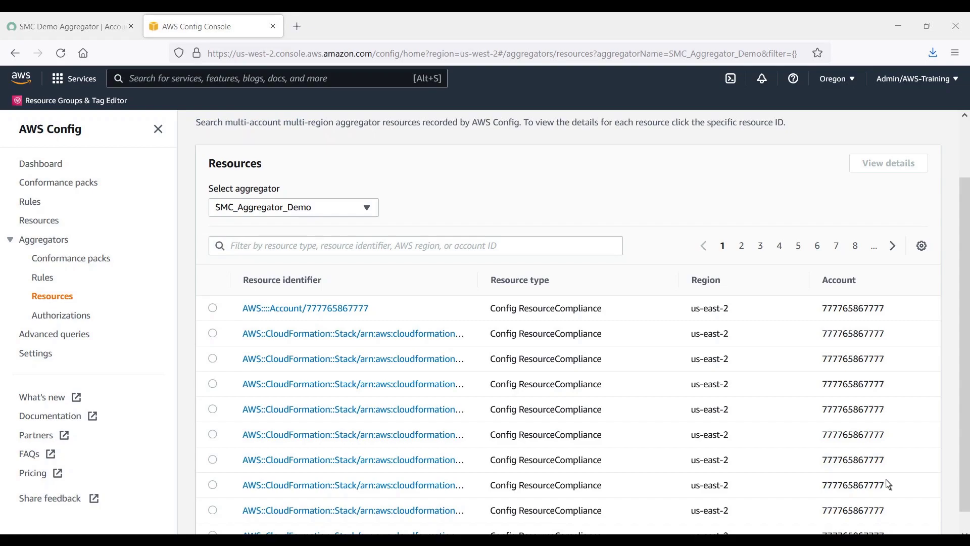
click(244, 246)
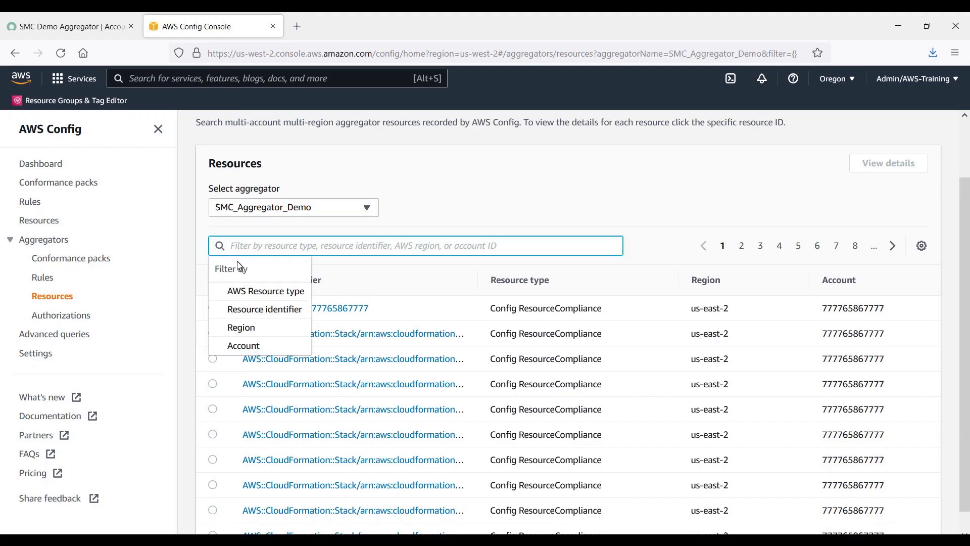
click(237, 292)
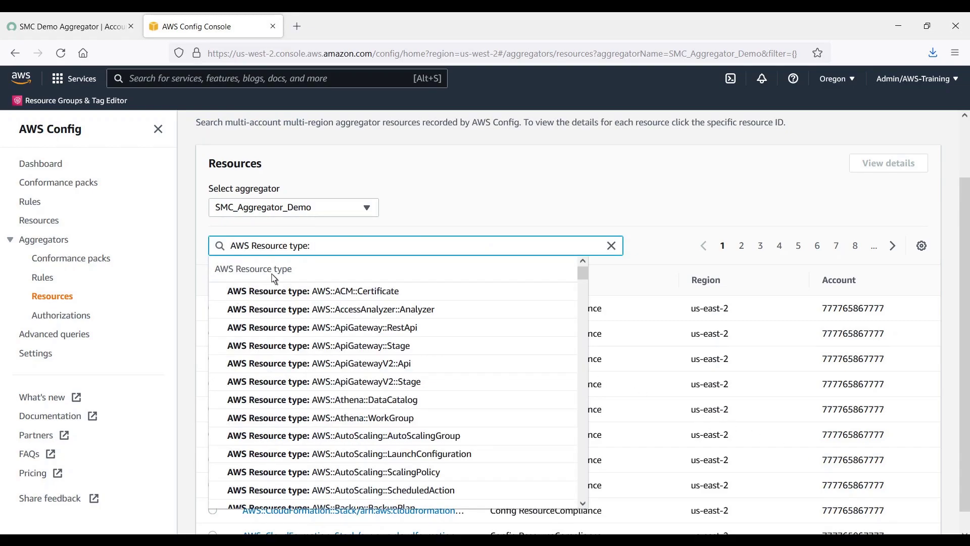
text(ec2)
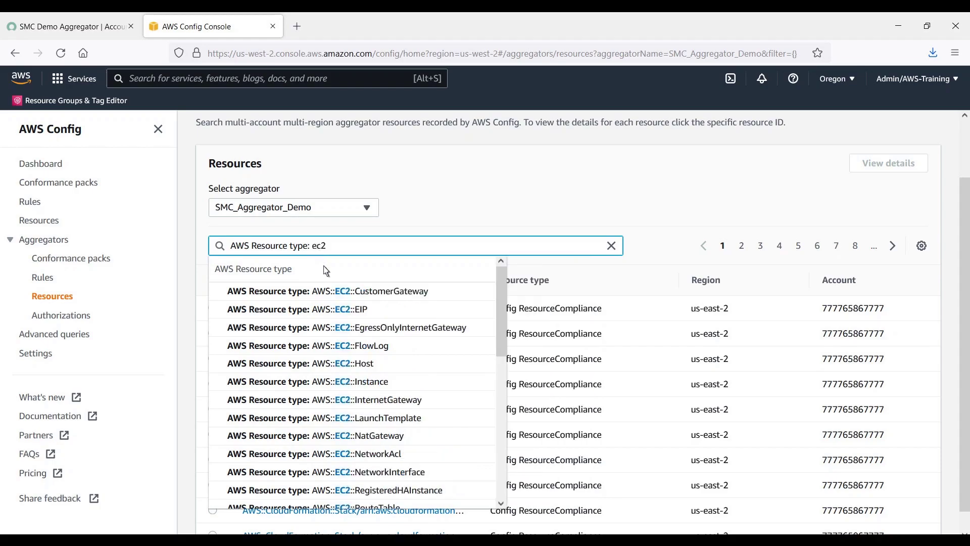
click(369, 381)
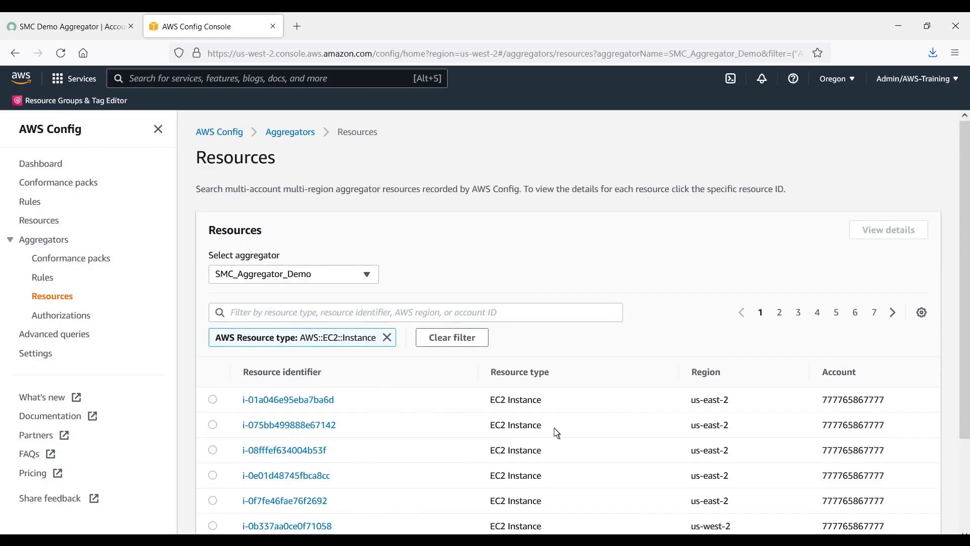
scroll(967, 528, down, 3)
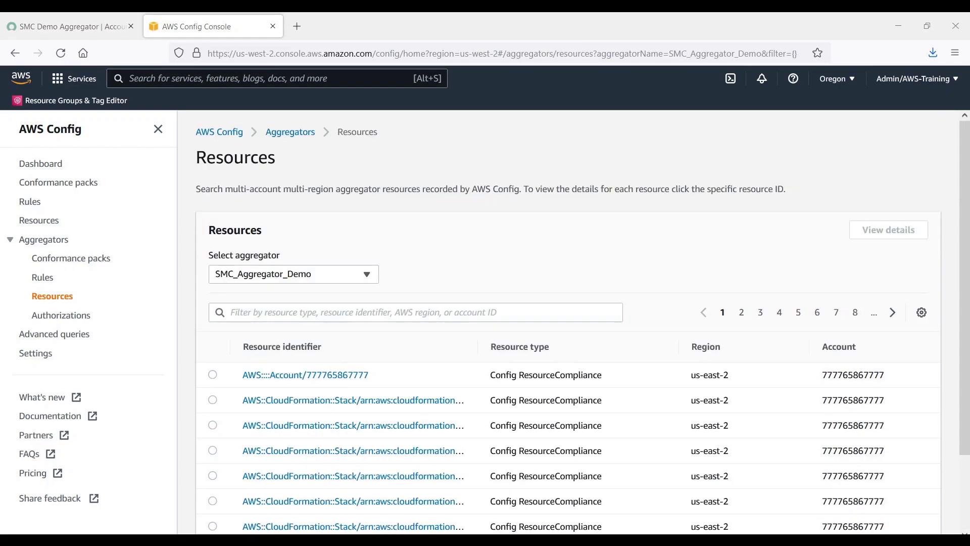
Filter the resources to EC2 security groups, then copy the SMC_Aggregator_Demo name from Aggregators.
click(236, 318)
click(240, 358)
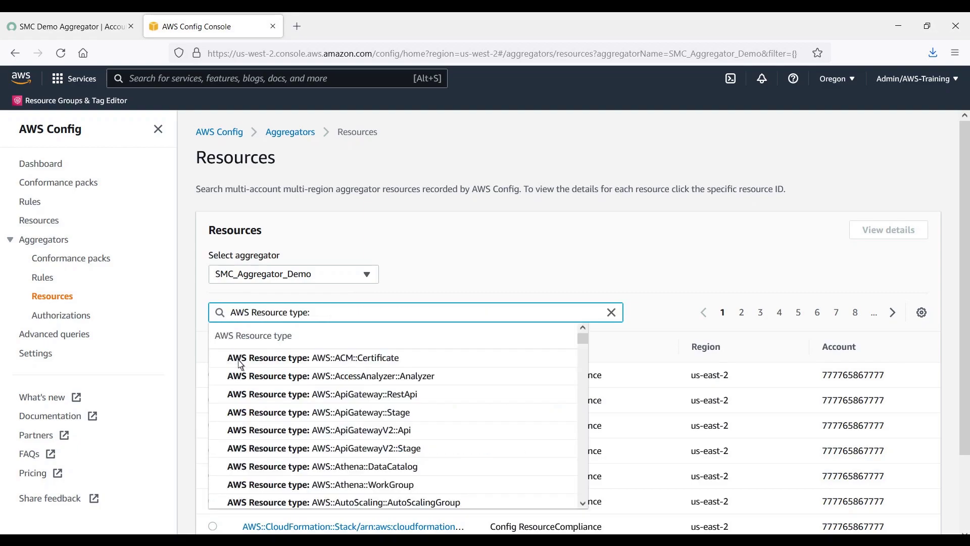
text(Secu)
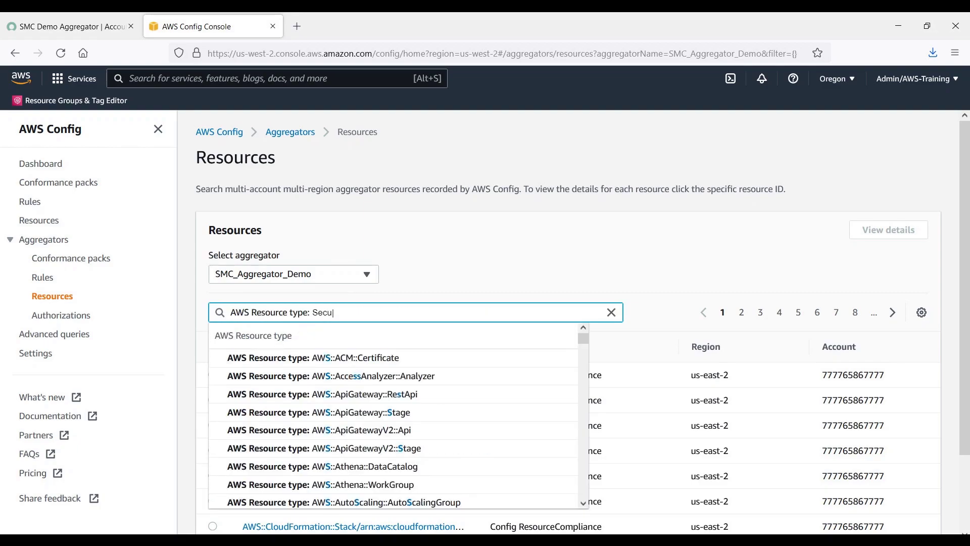
text(ri)
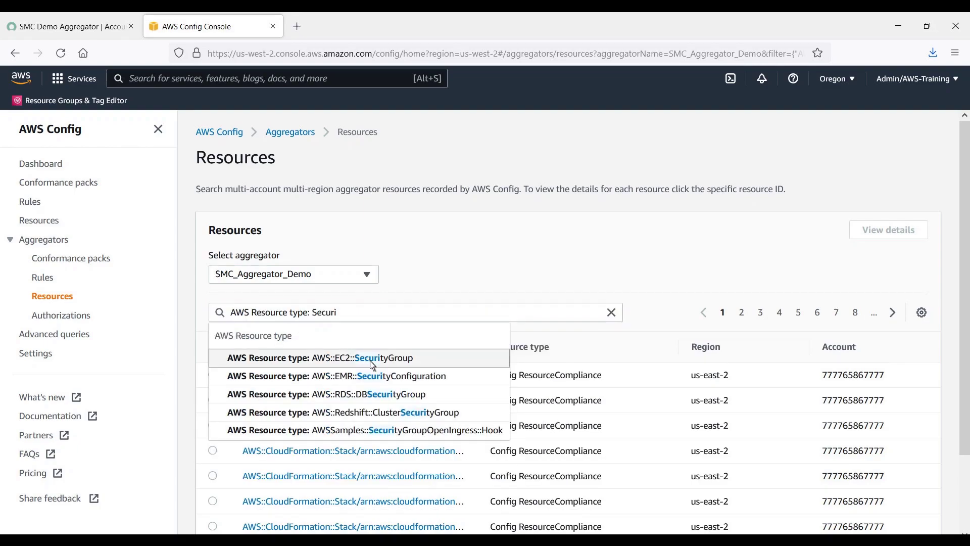
click(368, 359)
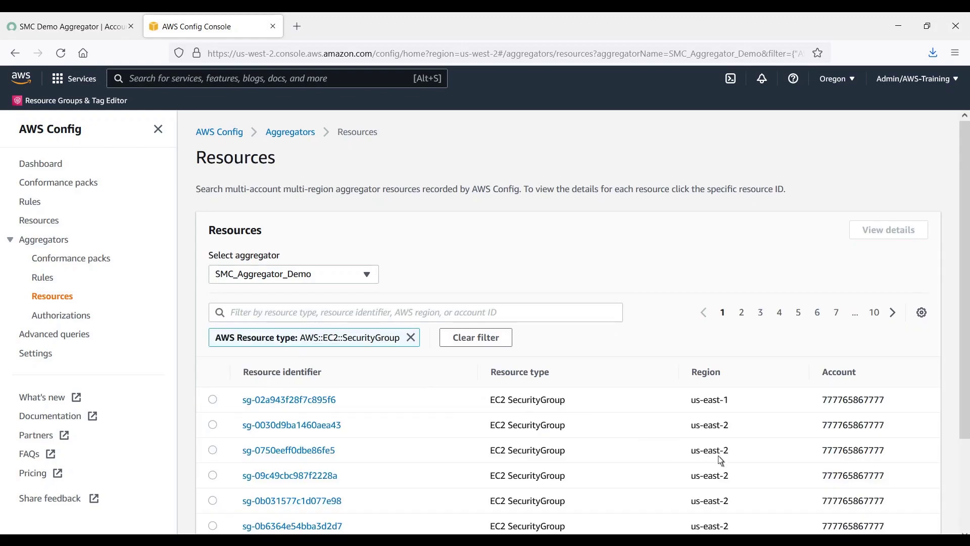
scroll(966, 528, down, 3)
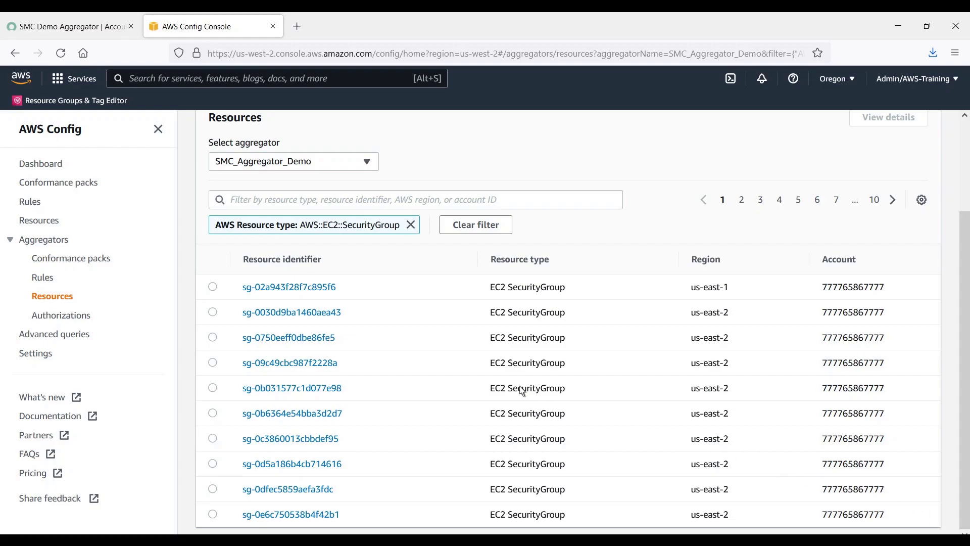
click(45, 239)
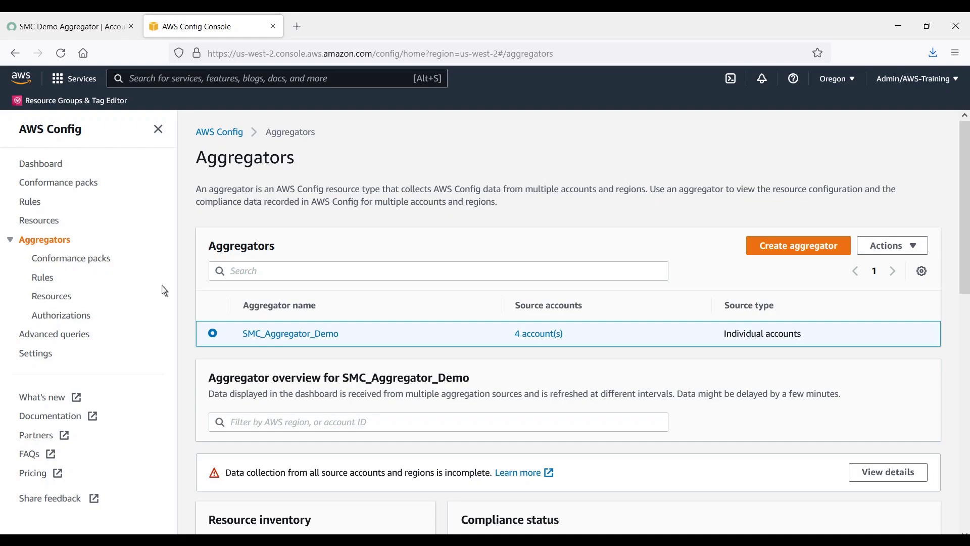
double_click(290, 337)
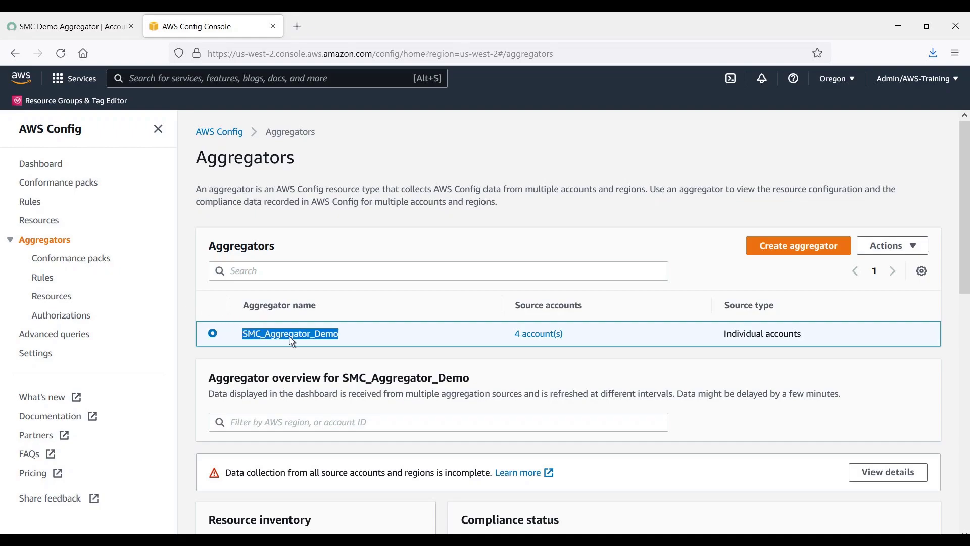
Create Config aggregator SMC_Aggregator_Demo for account SMC Demo Aggregator in US West (Oregon).
click(90, 30)
click(77, 82)
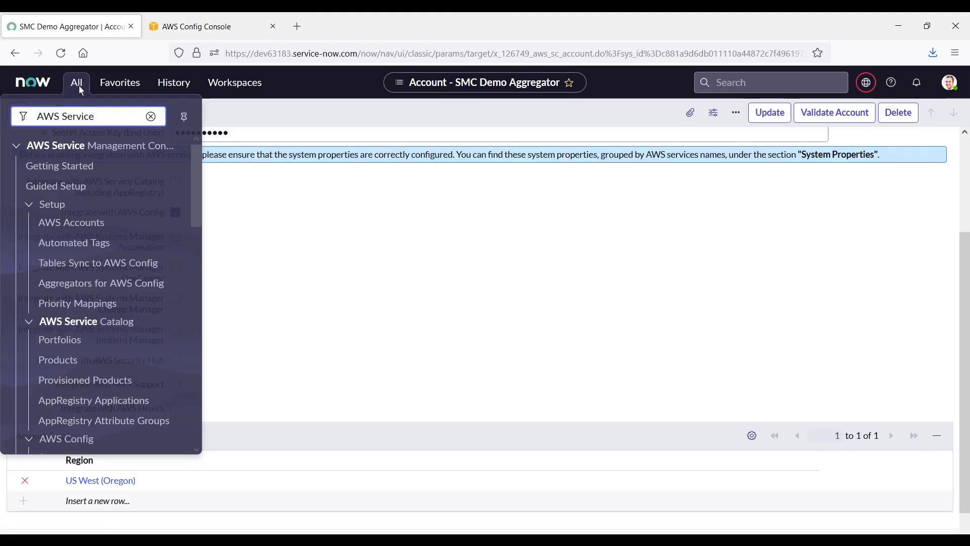
click(103, 284)
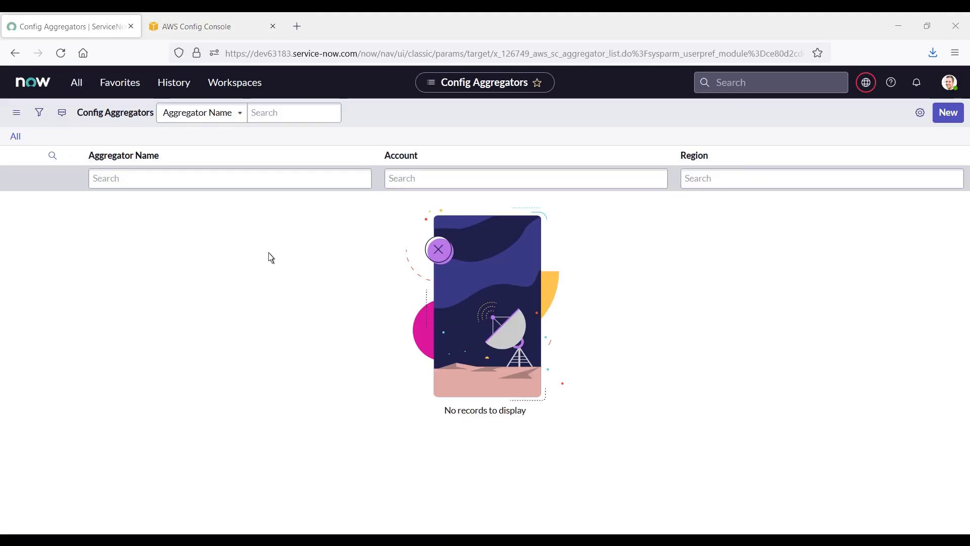
click(949, 112)
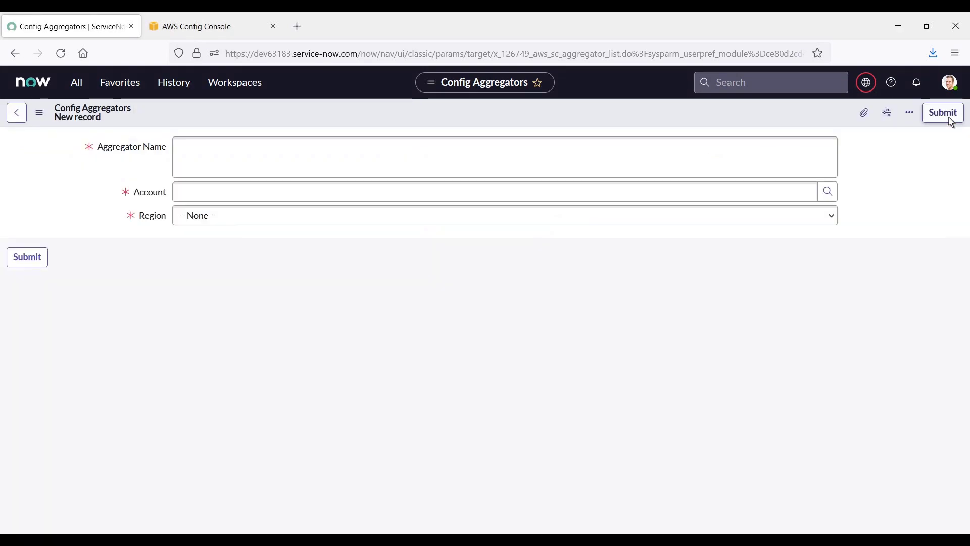
click(194, 152)
text(SMC_Aggregator_Demo)
key(Tab)
text(SMC)
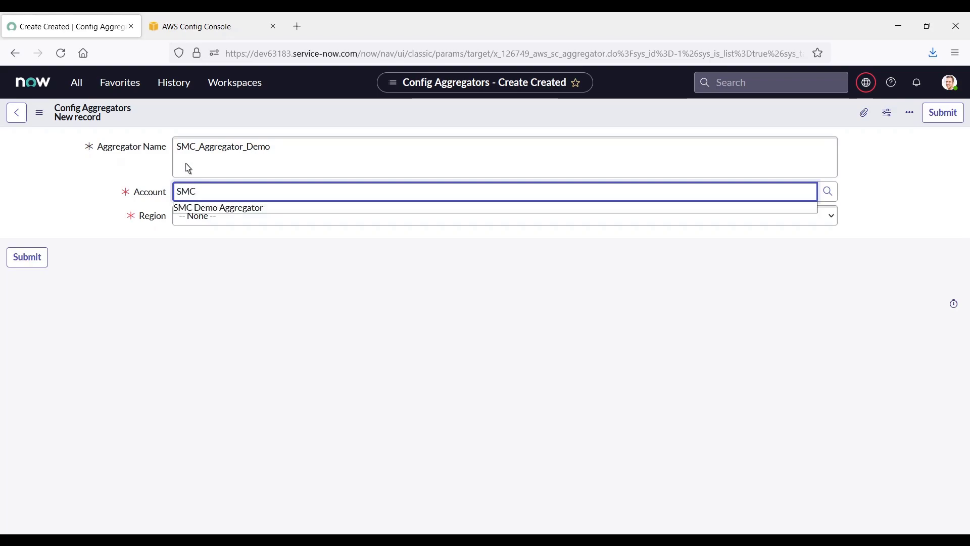
click(207, 208)
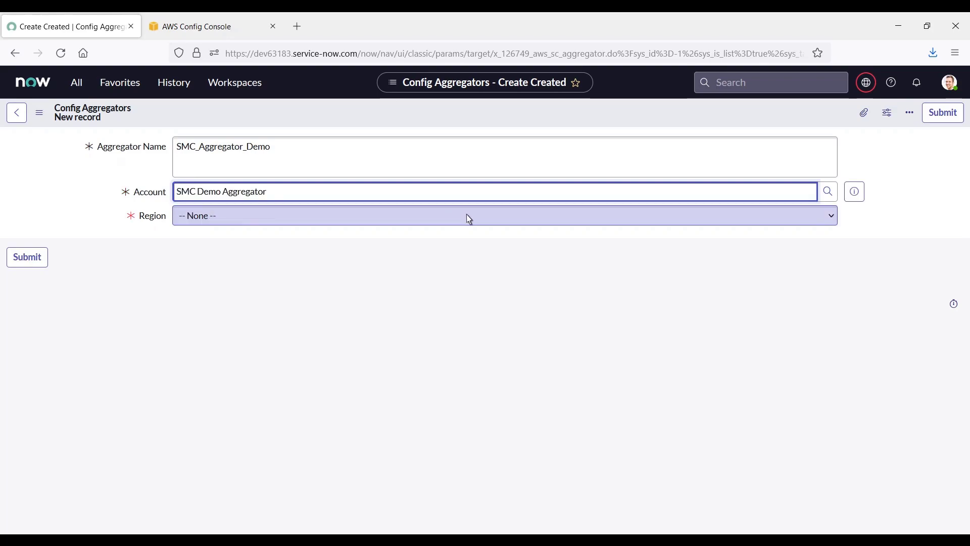
click(831, 217)
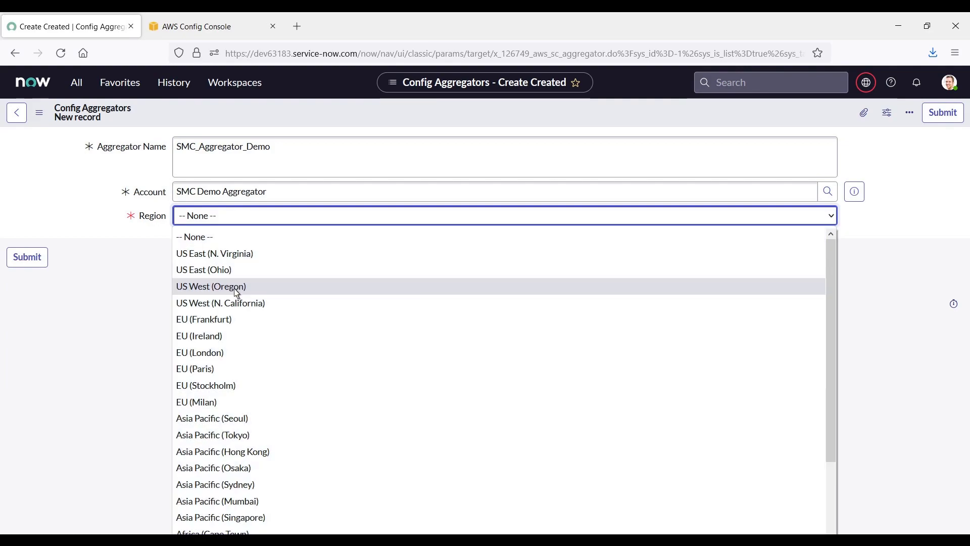
click(234, 287)
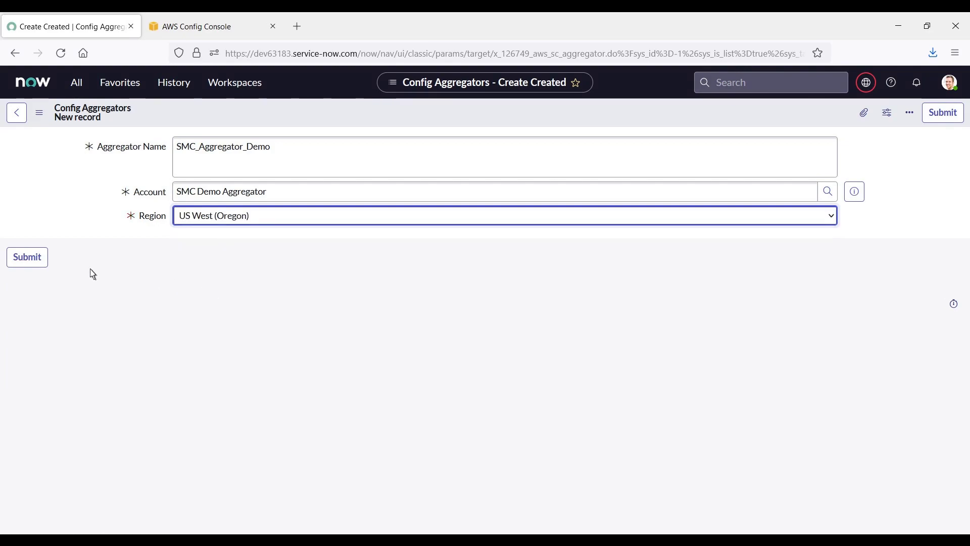
click(27, 257)
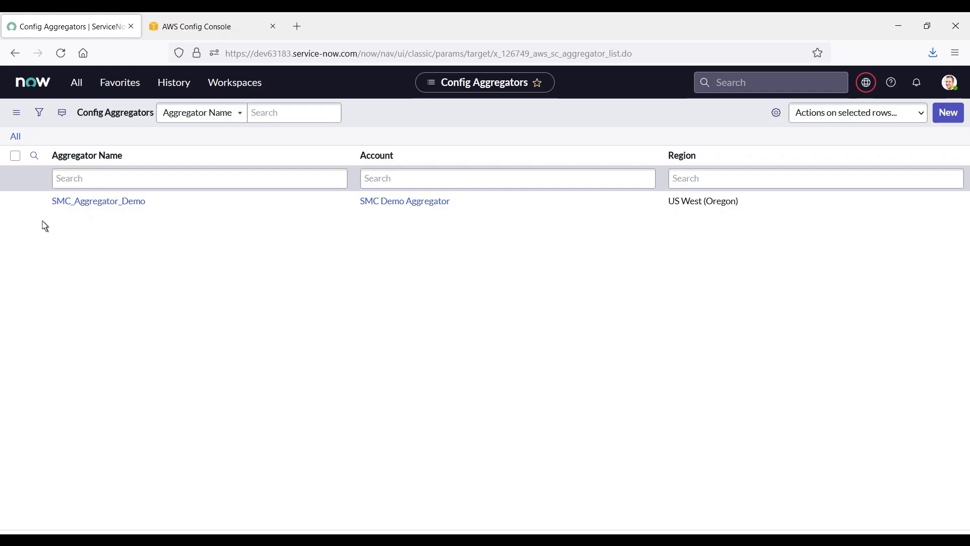
Filter Scheduled Jobs by name '*config' and execute Synchronize AWS Config now.
click(77, 85)
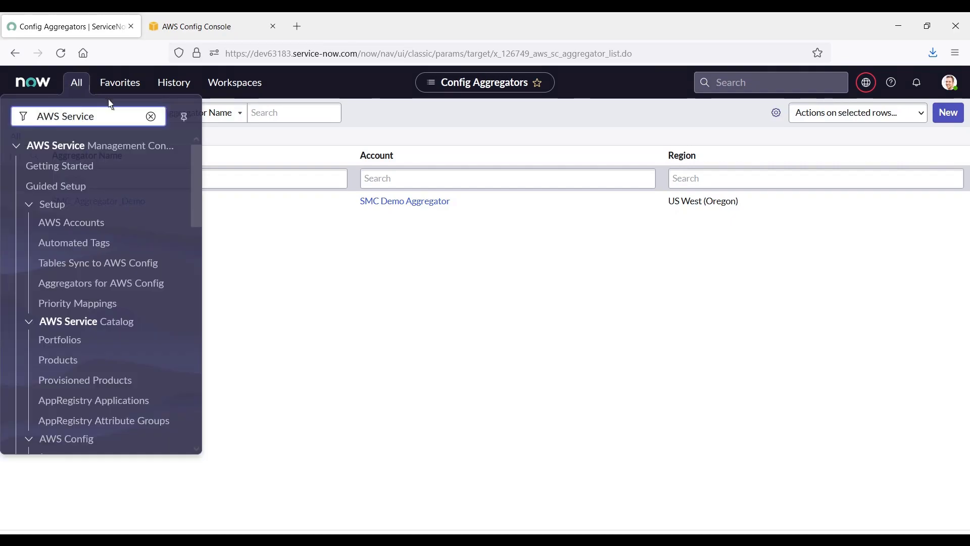
click(151, 118)
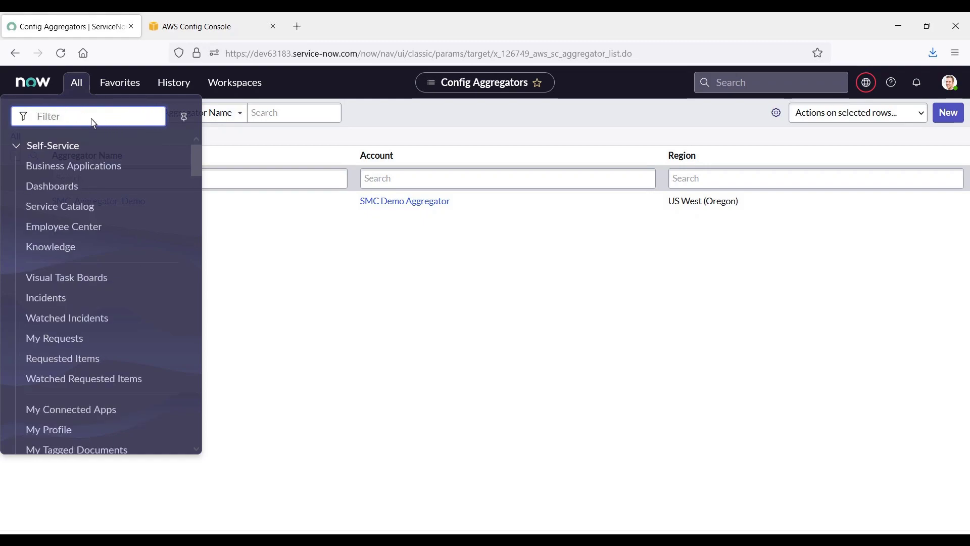
text(Scheduled Jobs)
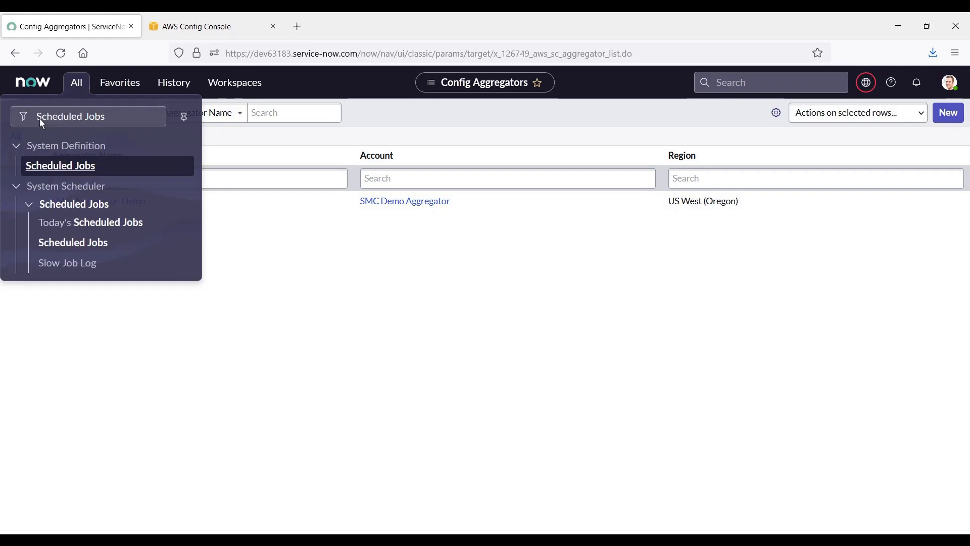
click(82, 167)
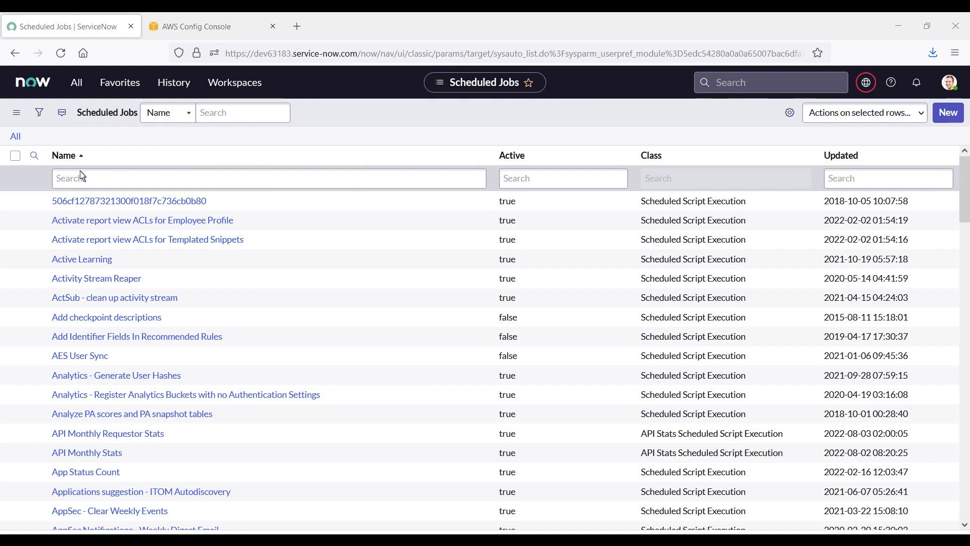
click(61, 182)
text(*config)
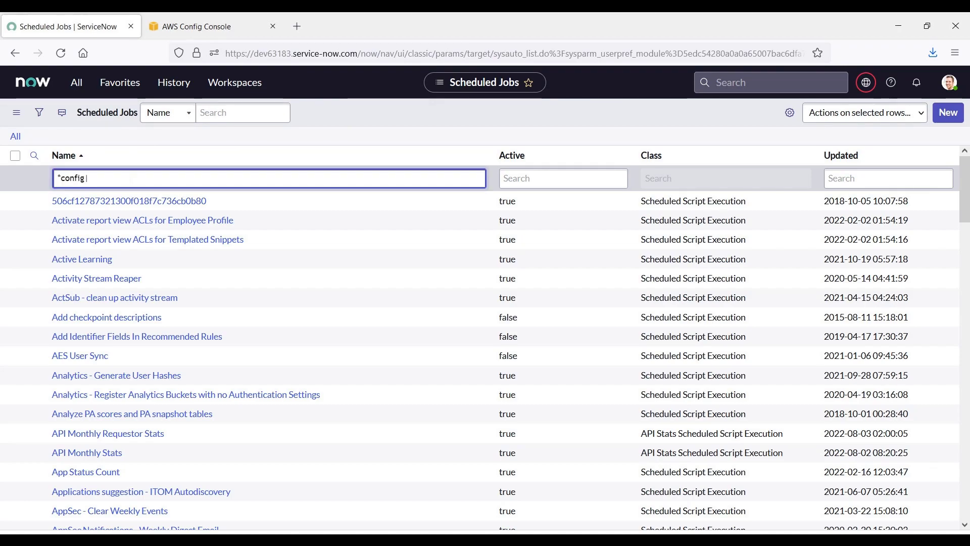
key(Return)
click(84, 241)
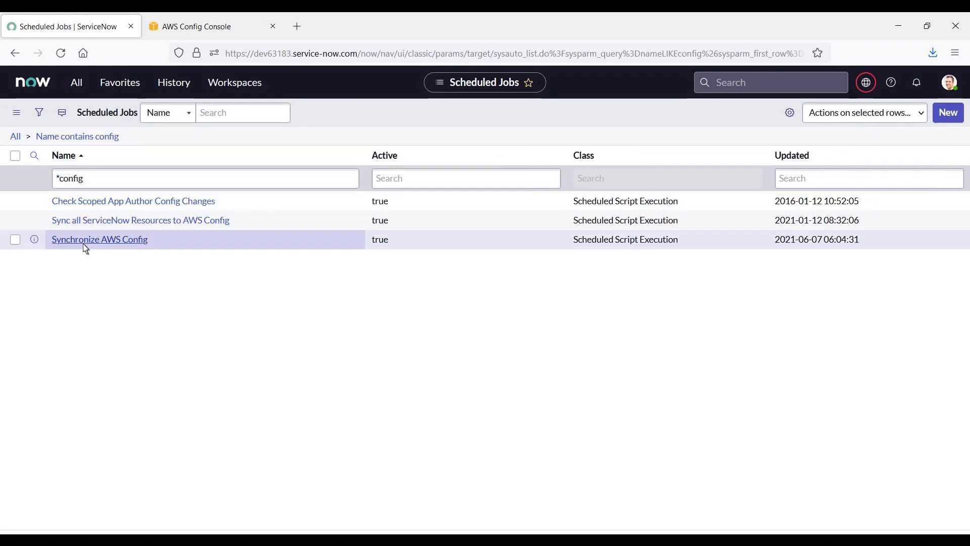
click(837, 115)
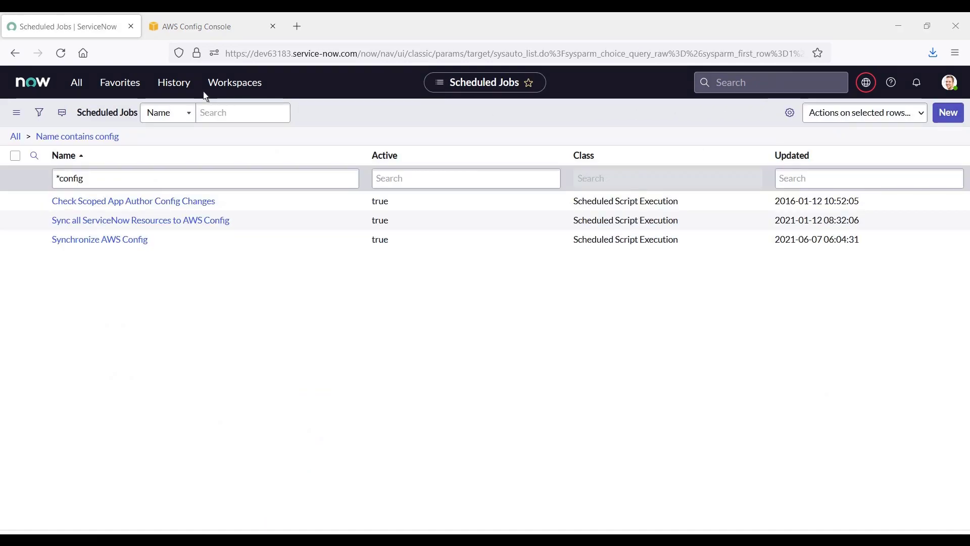
Open the Virtual Machine Instances list from the AWS Config modules.
click(77, 85)
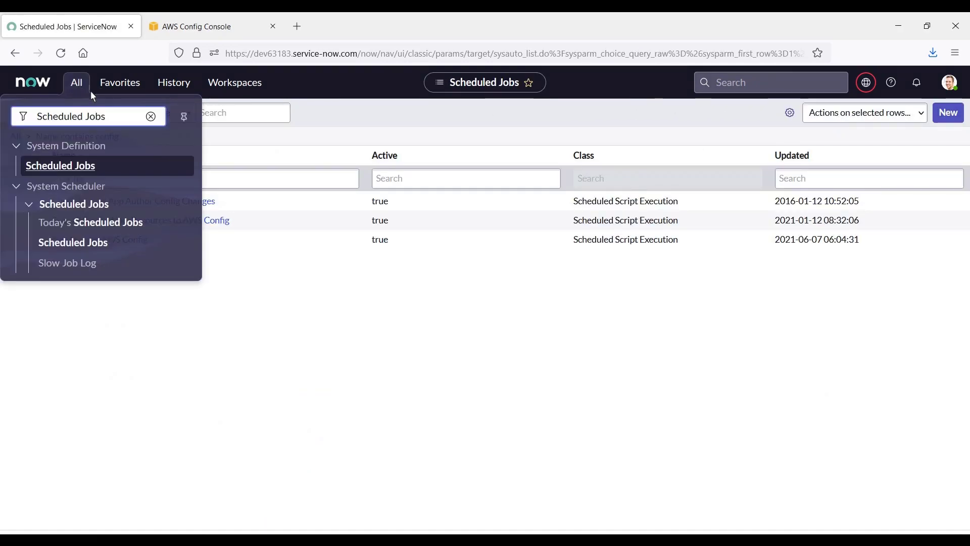
click(151, 116)
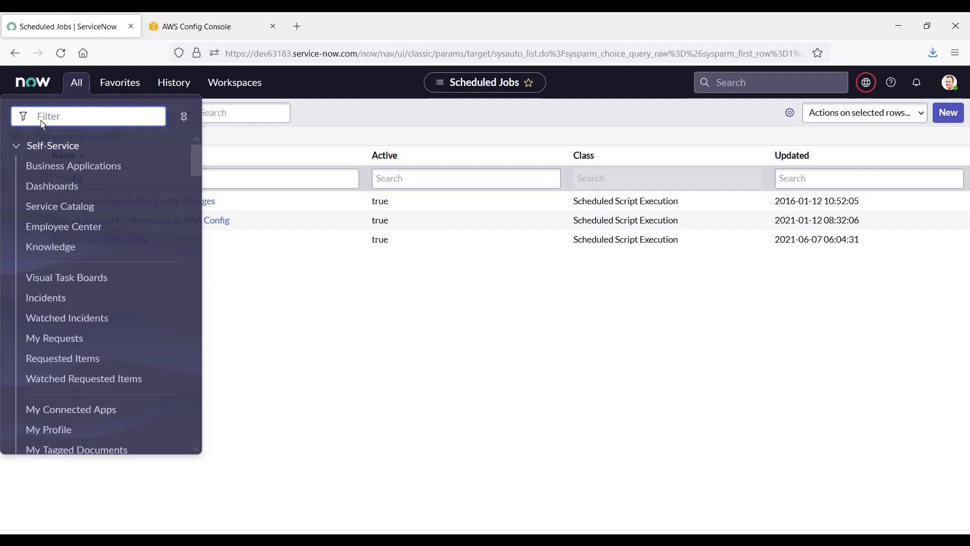
text(AWS Config)
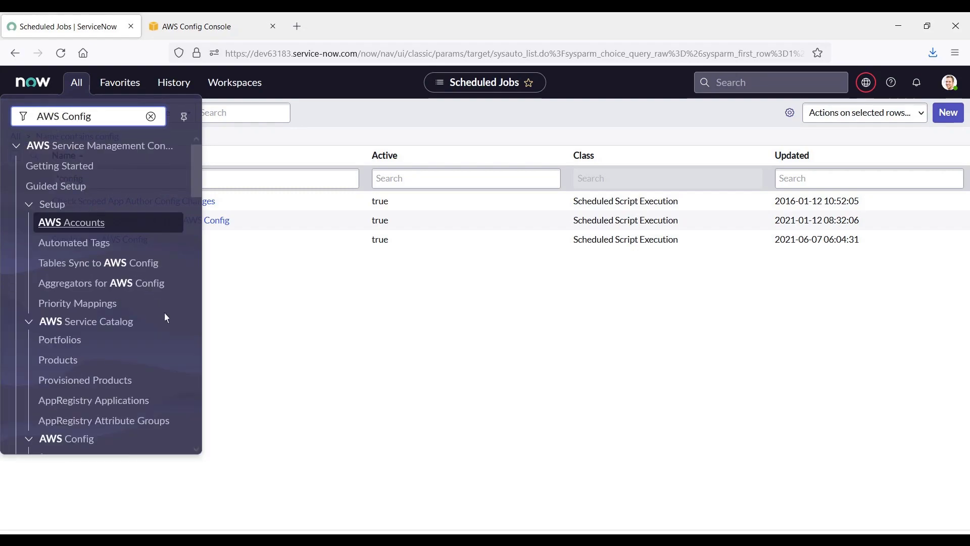
scroll(195, 360, down, 6)
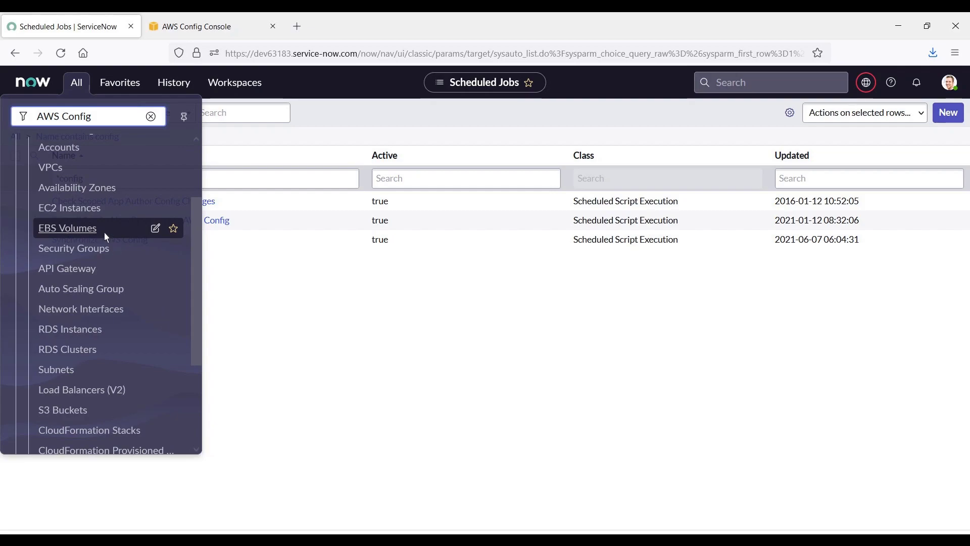
click(91, 211)
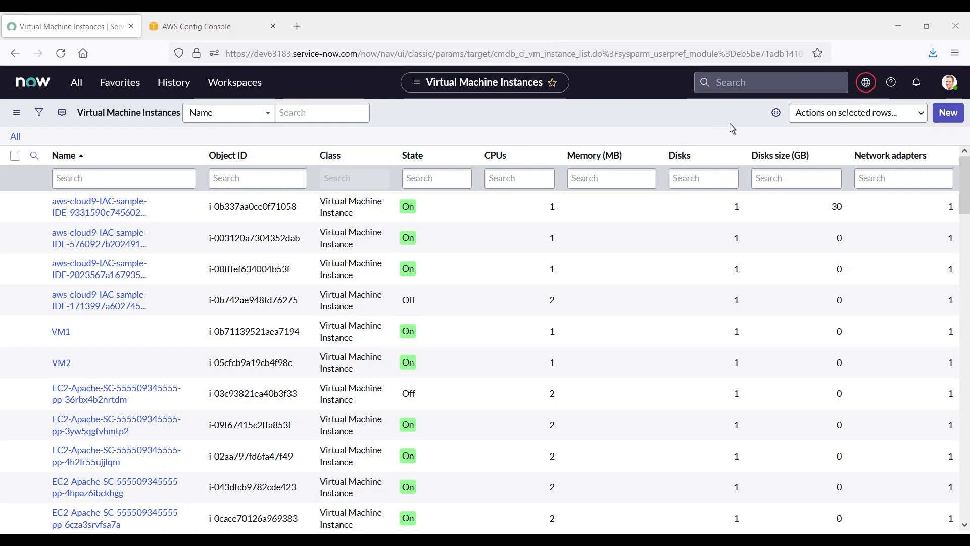
Add a Correlation ID column after State and scroll to the EC2-Apache instance in state Off.
click(775, 112)
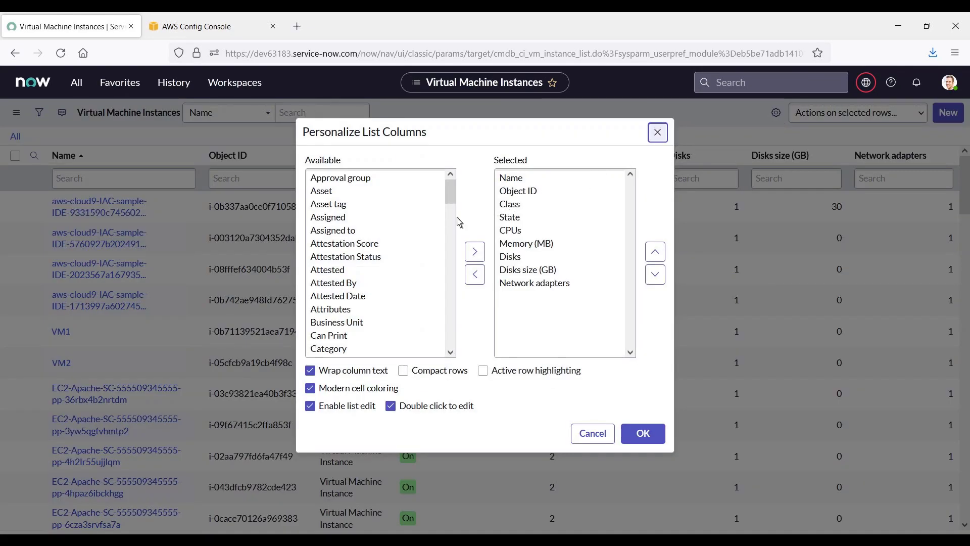
scroll(453, 219, down, 3)
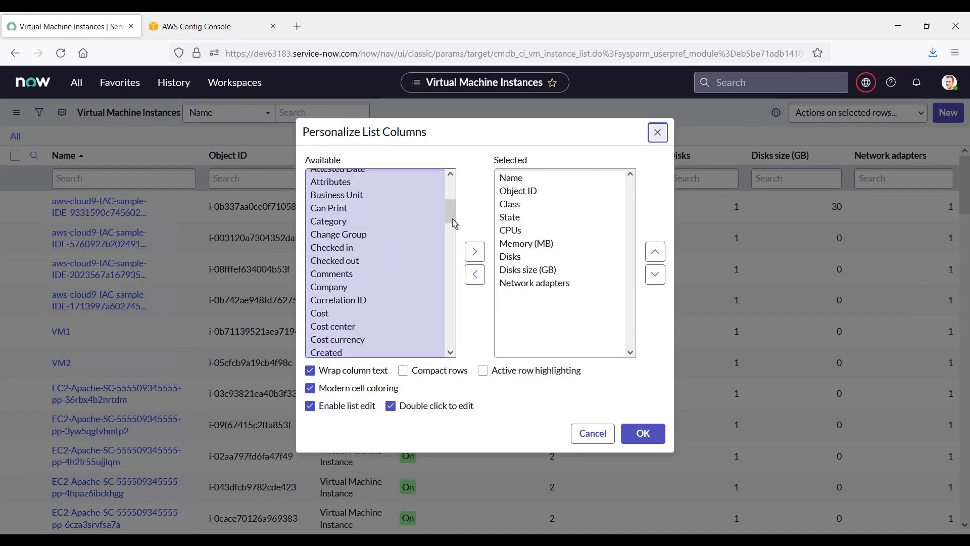
click(364, 300)
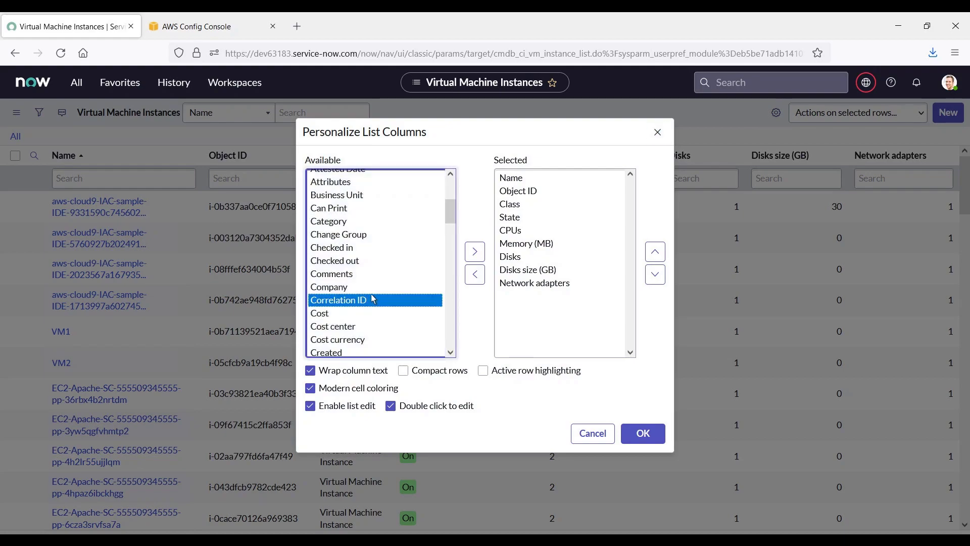
click(474, 253)
click(654, 259)
click(654, 259)
click(654, 259)
click(654, 259)
click(654, 259)
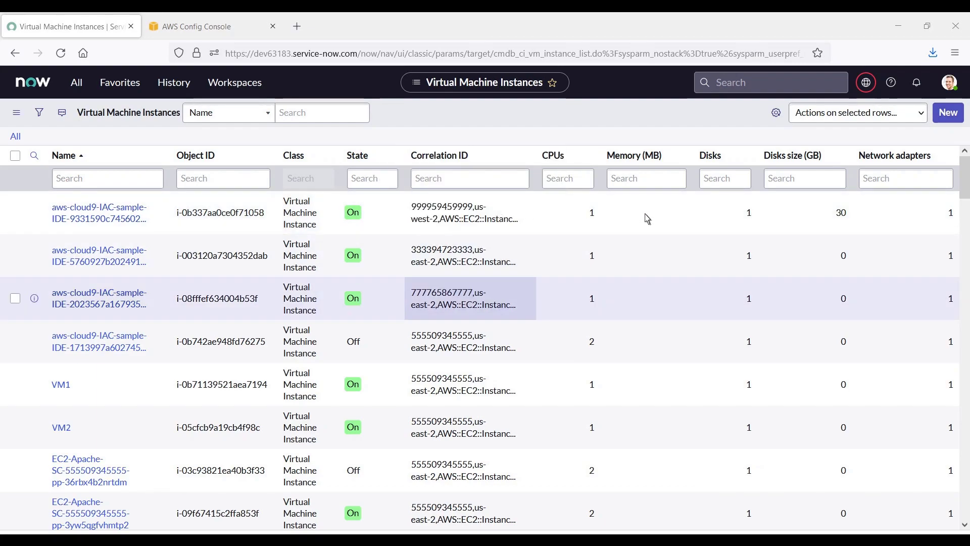
scroll(950, 232, down, 5)
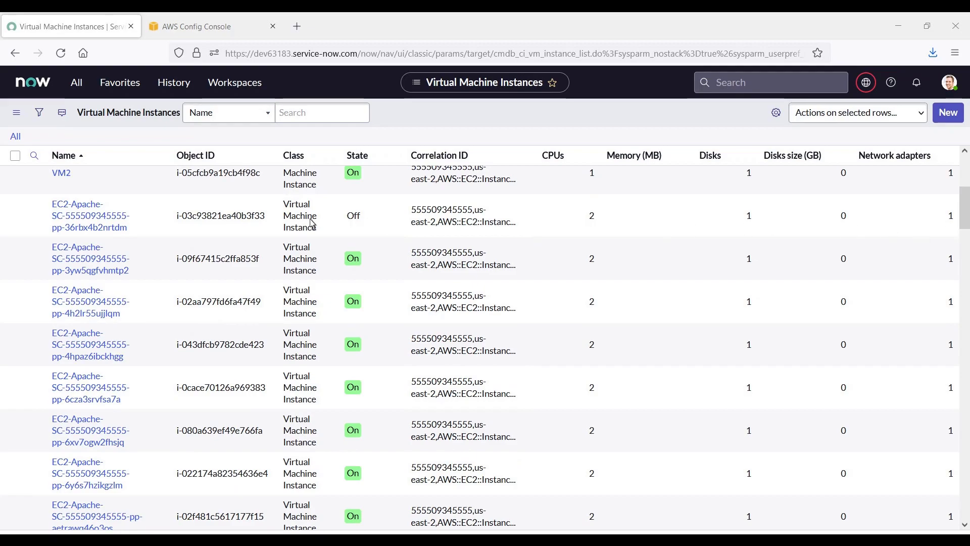
Open the stopped EC2-Apache instance record and view its dependency map limited to Max Levels 1.
click(128, 221)
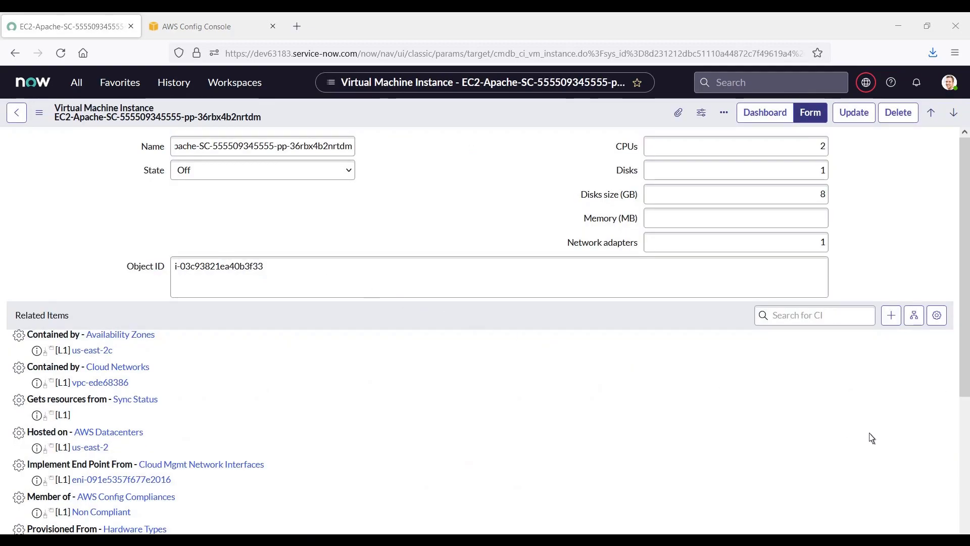
scroll(966, 465, down, 3)
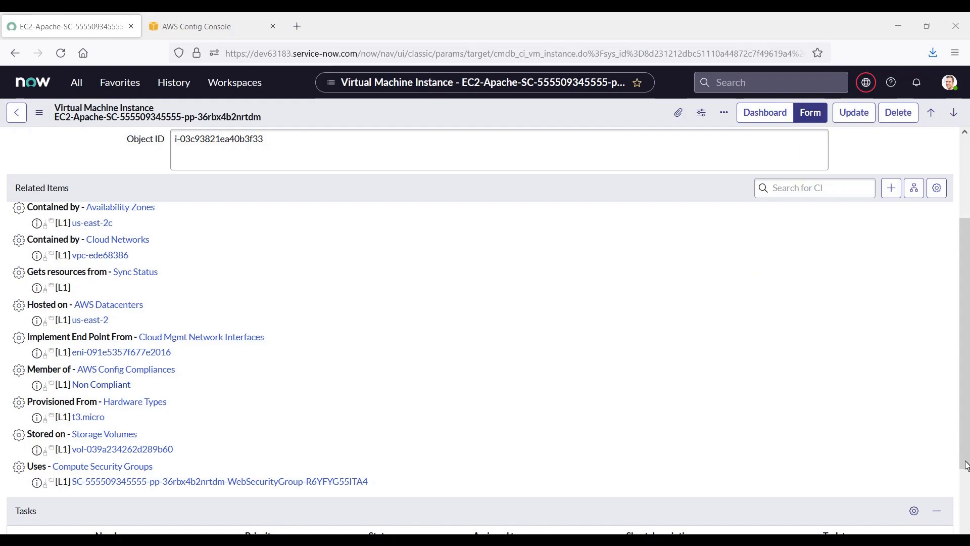
click(915, 190)
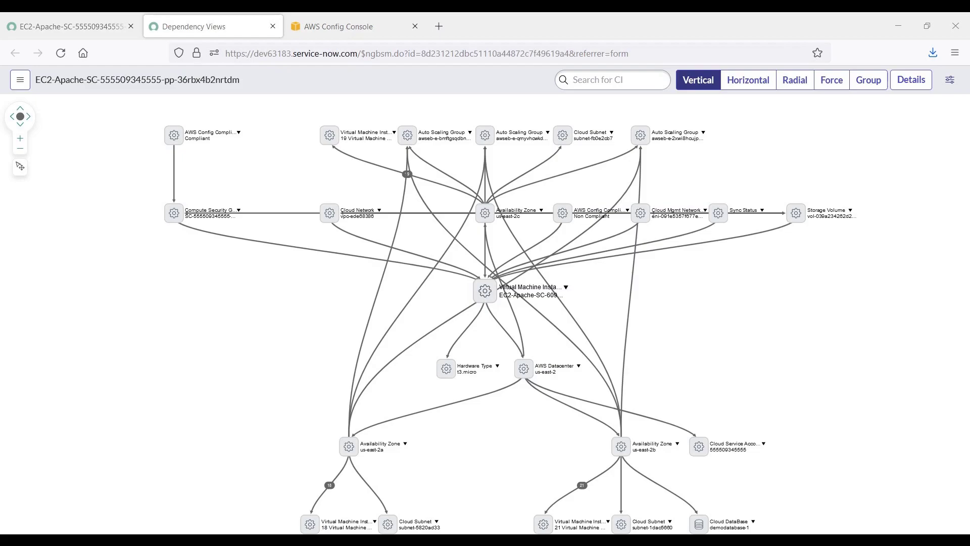
click(951, 83)
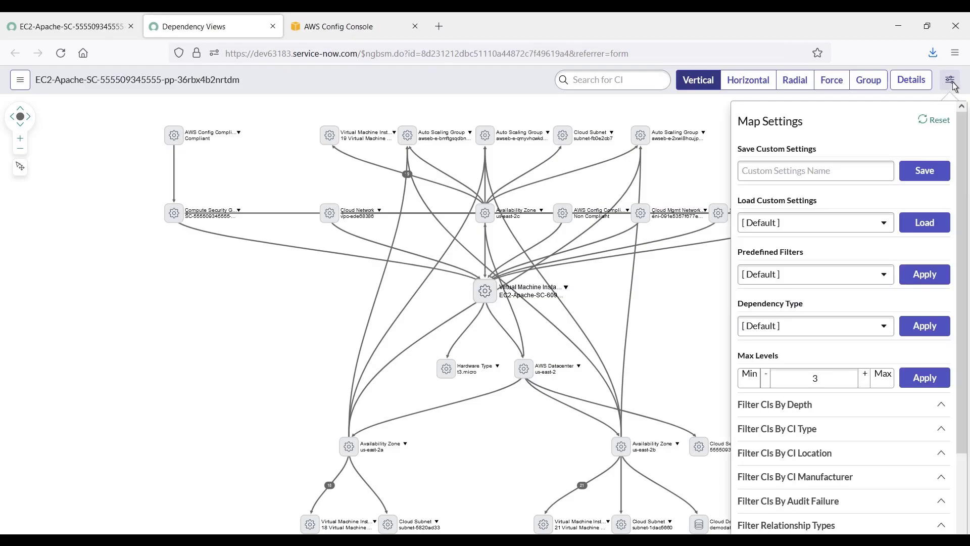
click(767, 378)
click(766, 378)
click(924, 385)
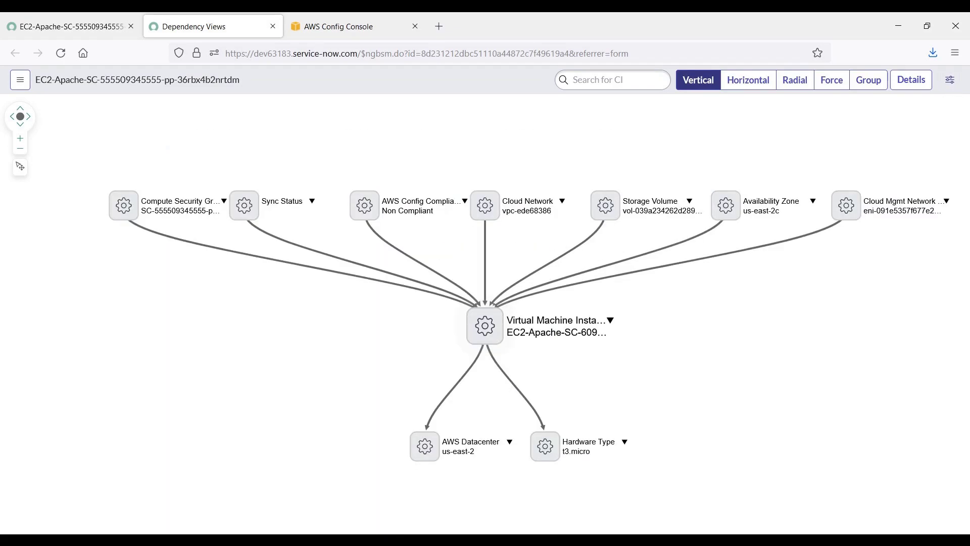
click(274, 27)
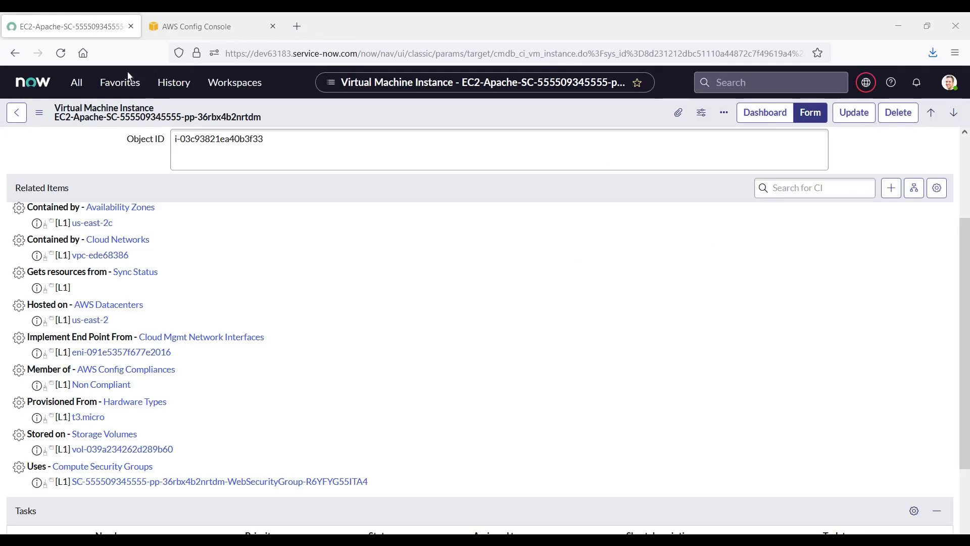
Open AWS Config > Security Groups and scroll through the Compute Security Groups list.
click(76, 84)
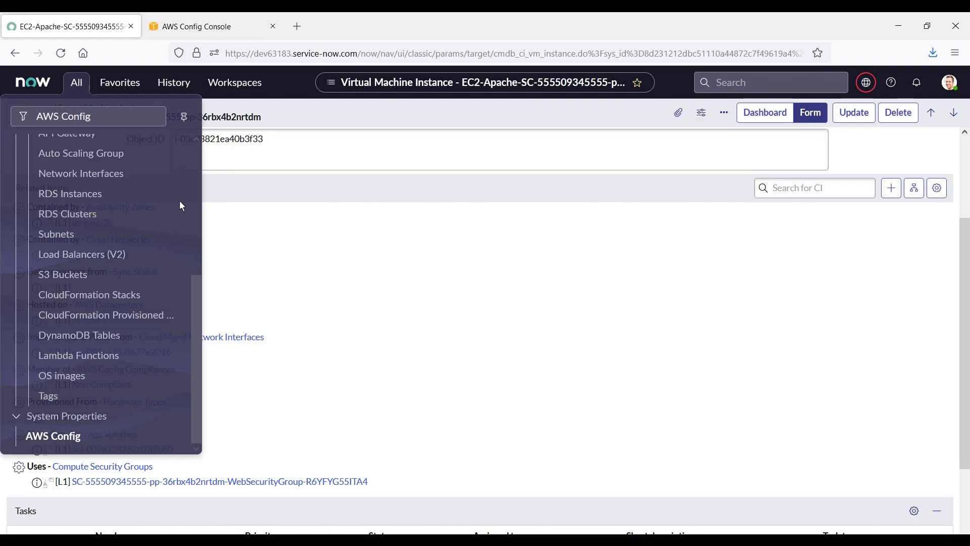
scroll(174, 219, up, 2)
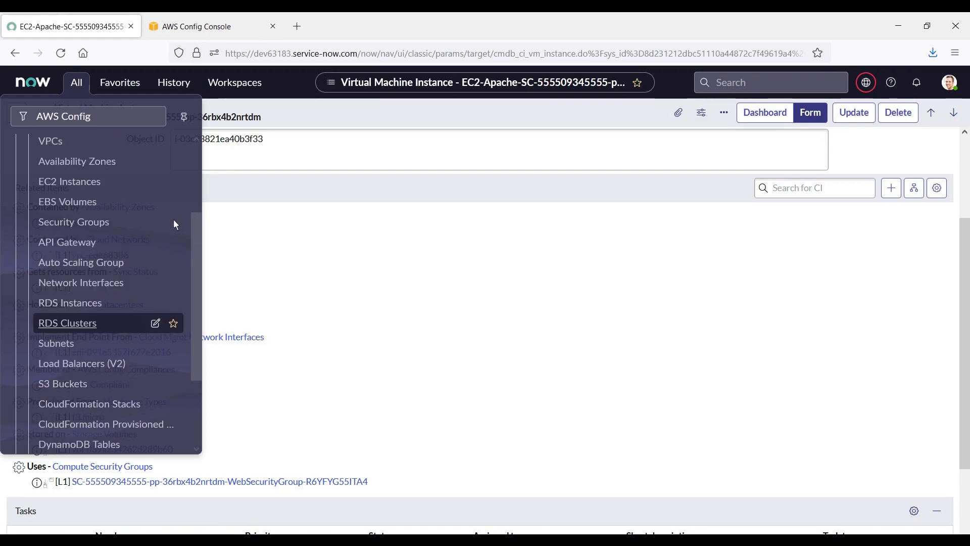
click(92, 226)
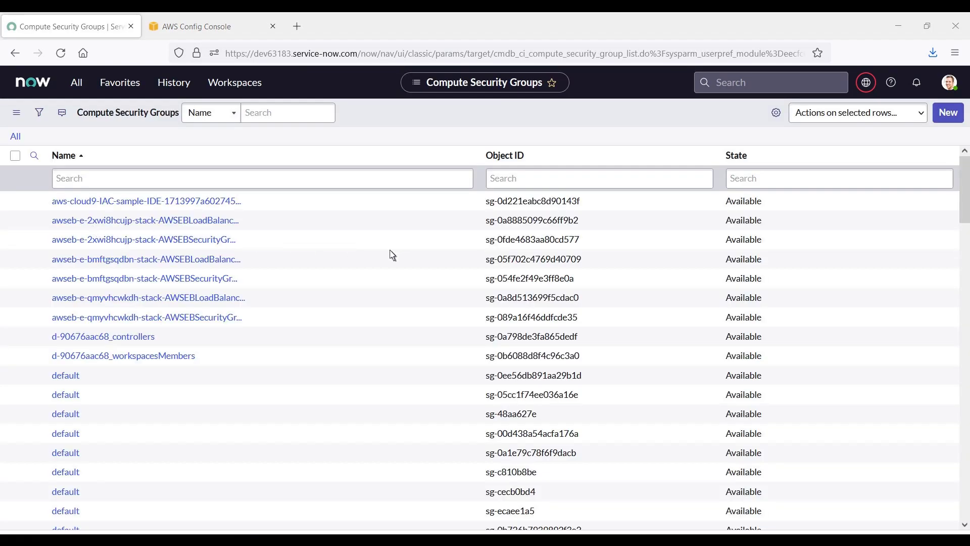
scroll(967, 273, down, 8)
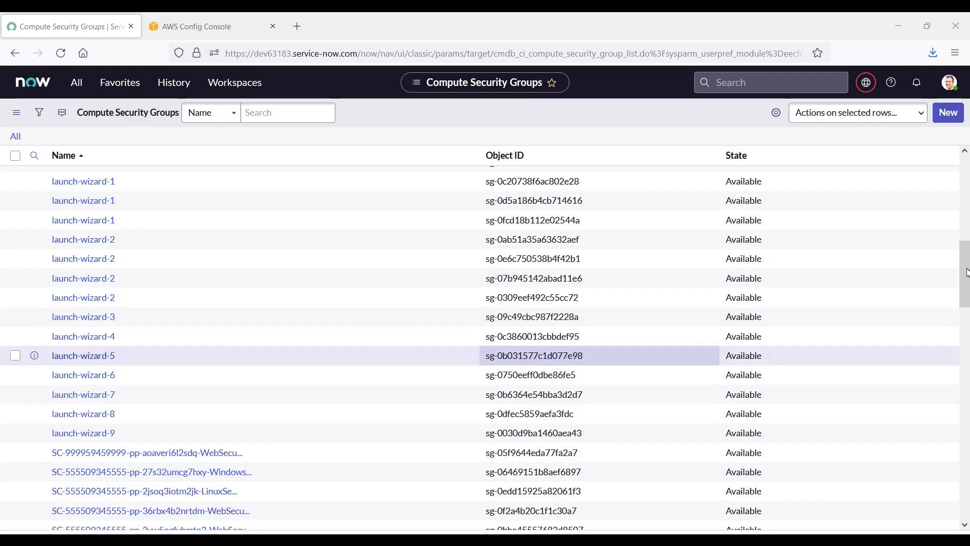
scroll(967, 227, up, 3)
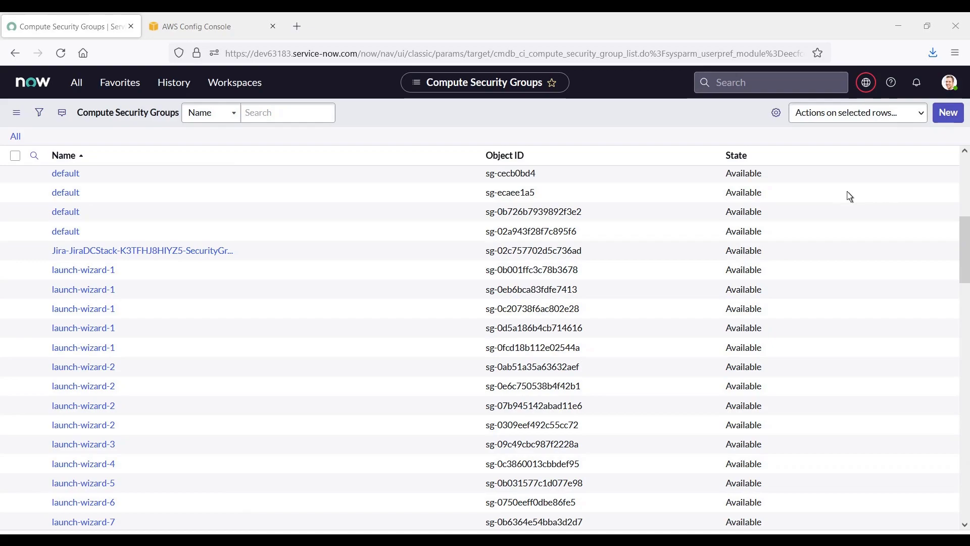
Back in the AWS console, search 'ec2' and open the EC2 Dashboard.
click(219, 30)
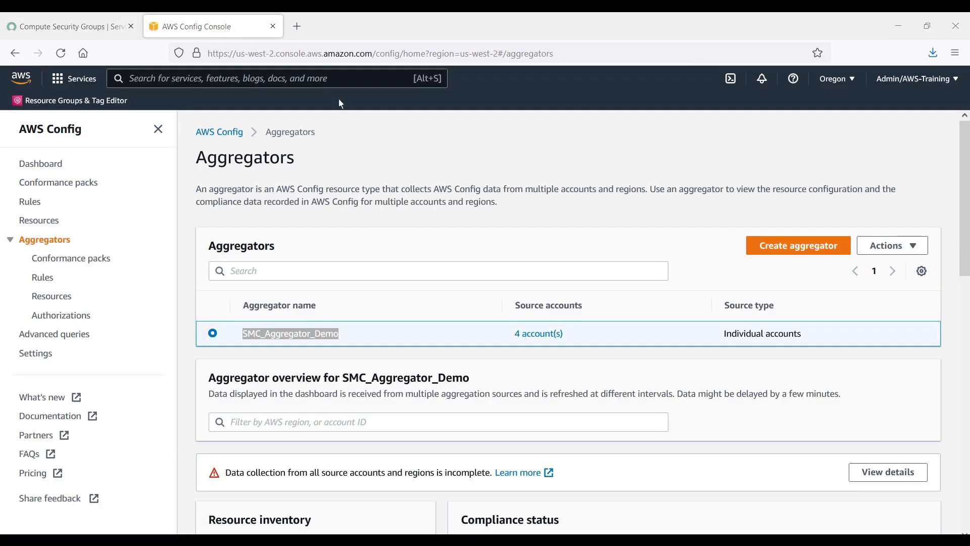
click(963, 461)
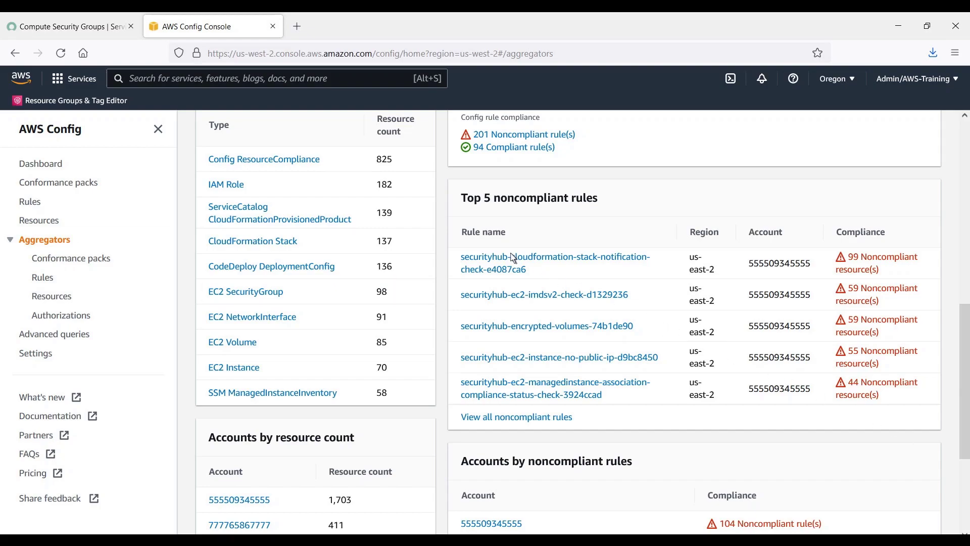
click(131, 82)
text(ec2)
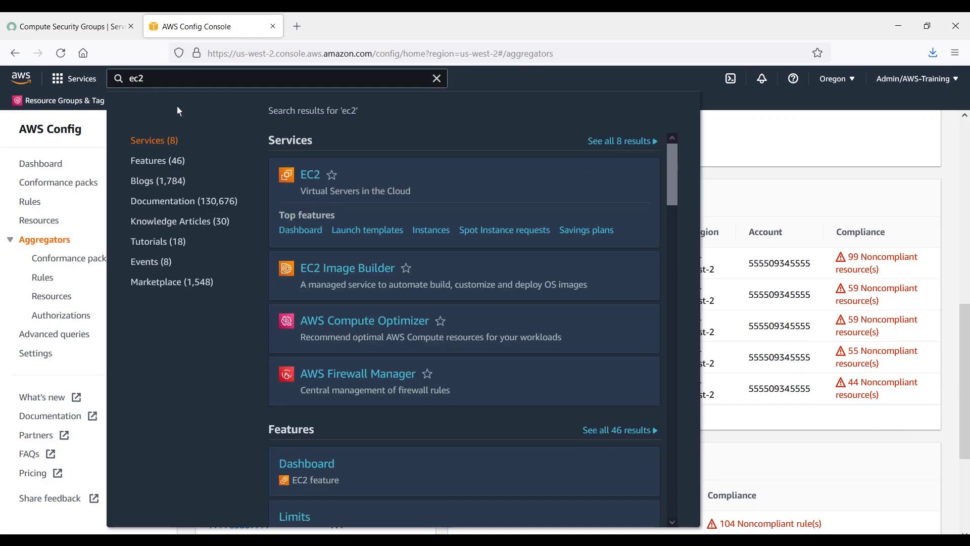
click(303, 174)
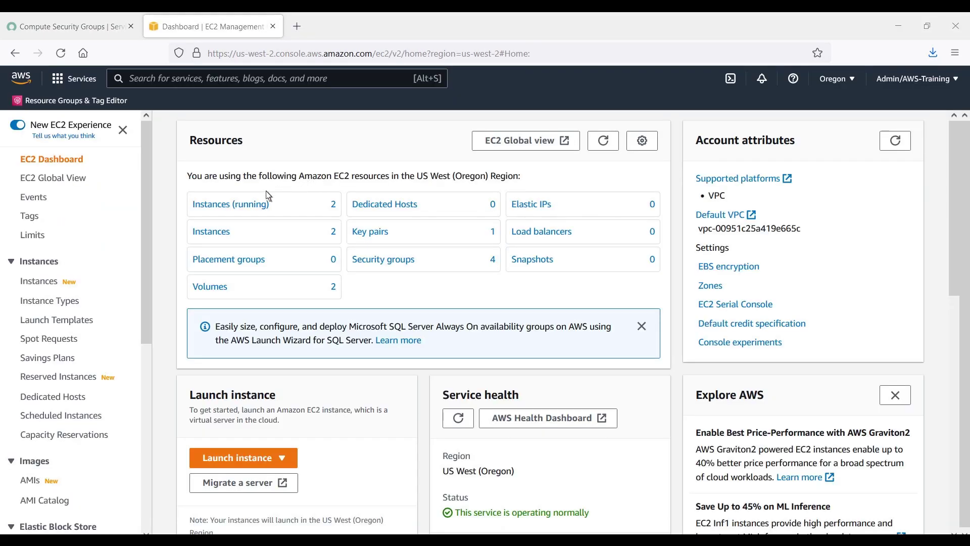
Terminate running instance i-0b337aa0ce0f71058 and confirm the termination.
click(216, 205)
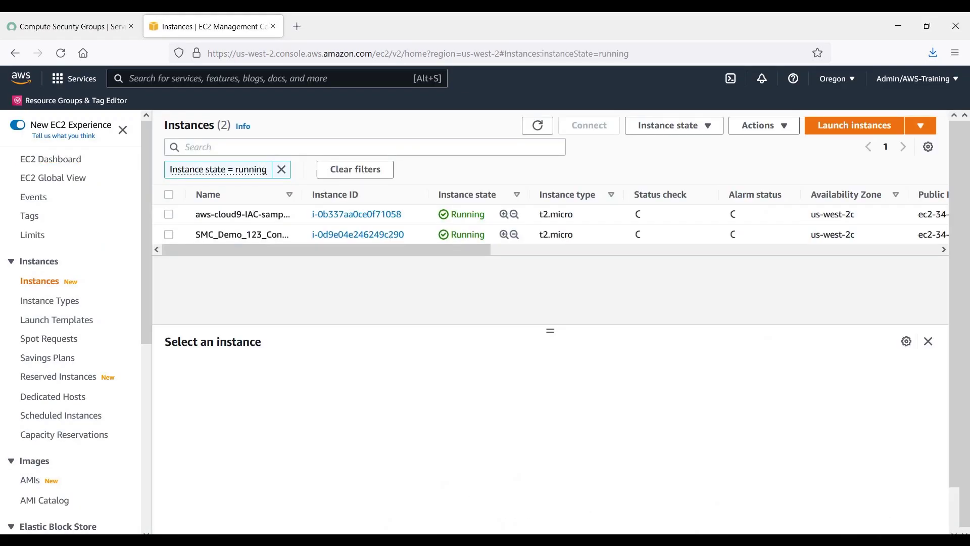
click(169, 214)
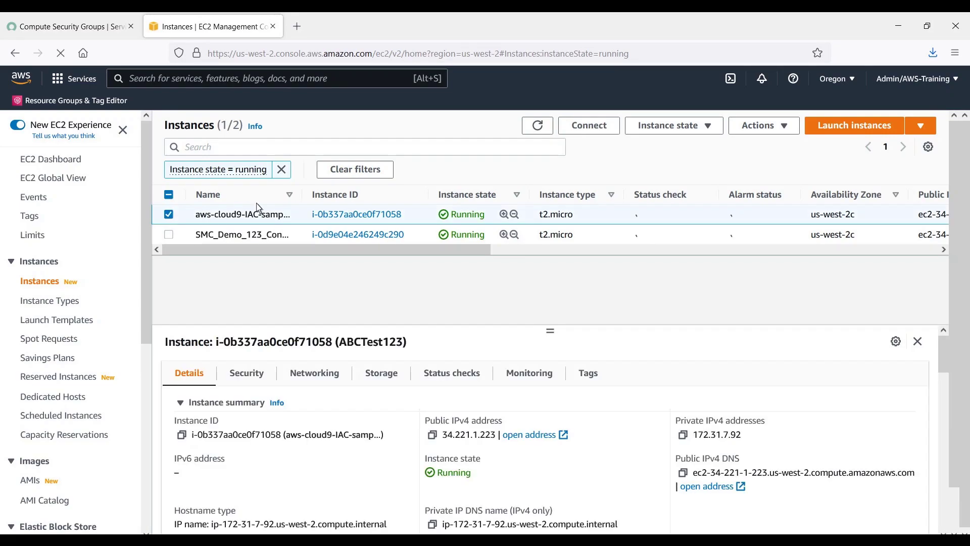
click(668, 125)
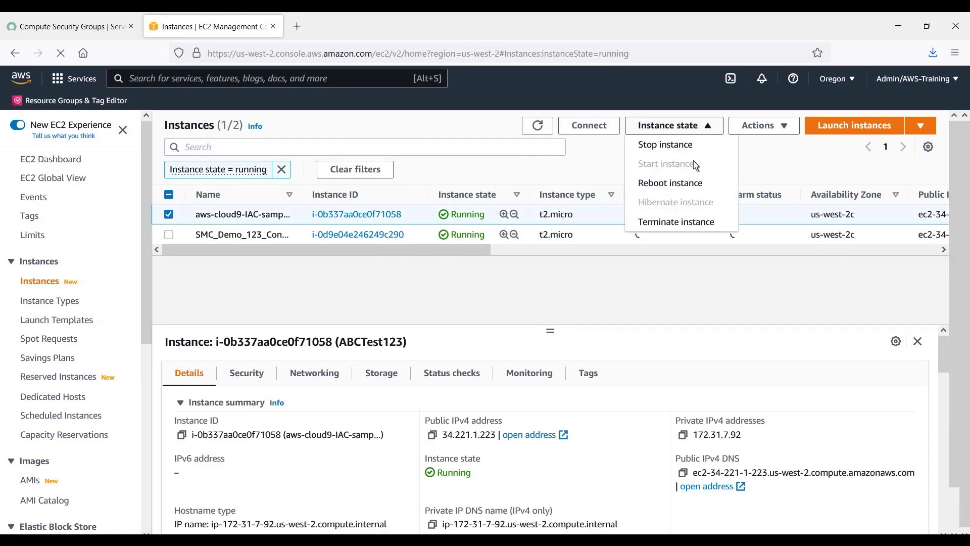
click(670, 221)
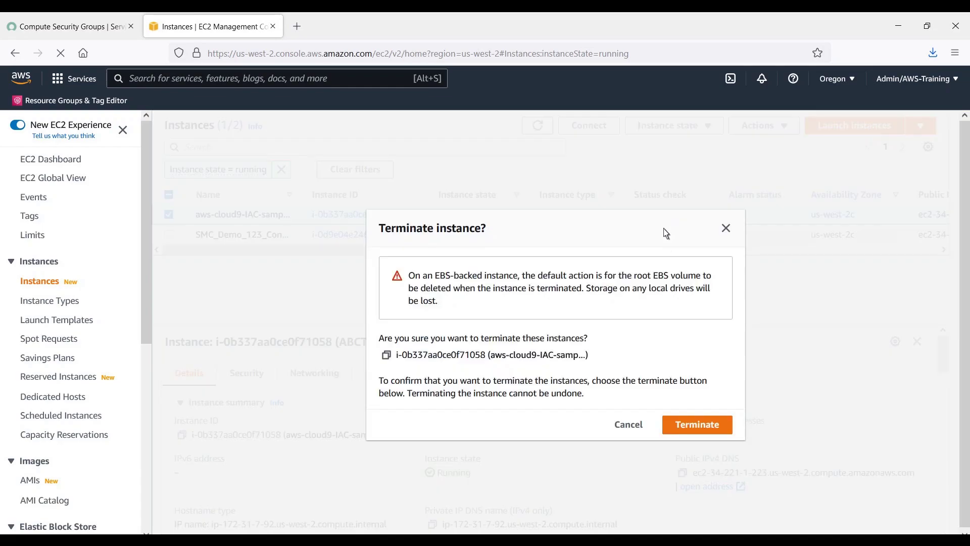
click(698, 428)
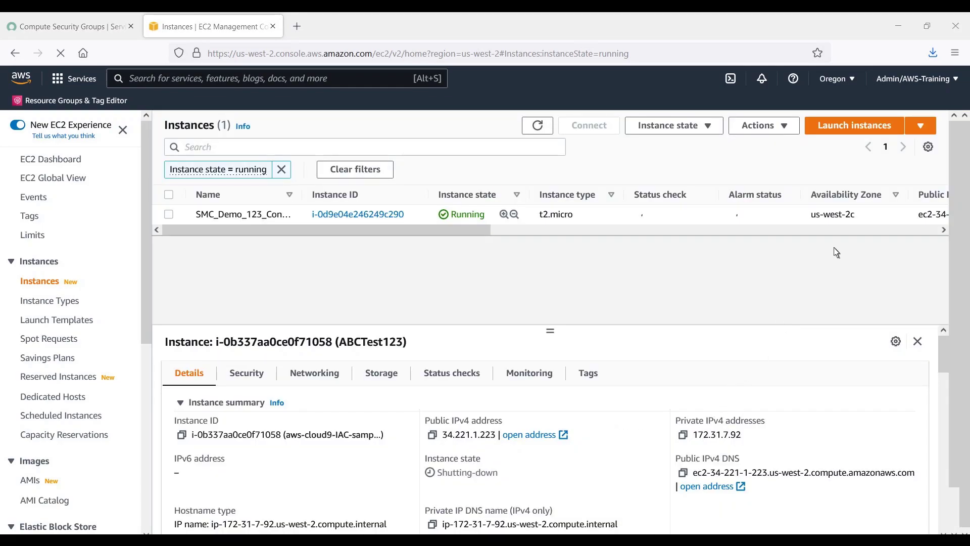
Launch a new EC2 instance named Test_SMC_EC2_Demo and view all instances.
click(921, 128)
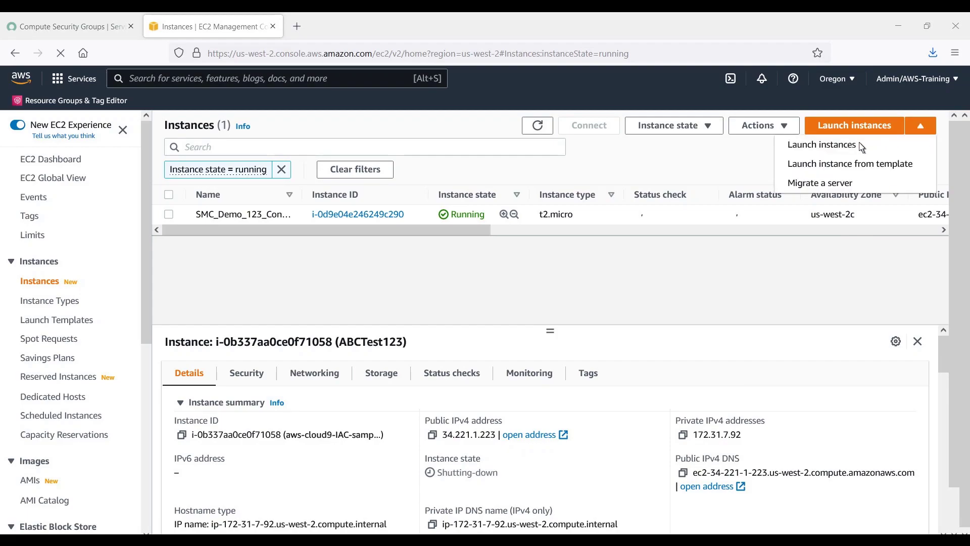
click(843, 148)
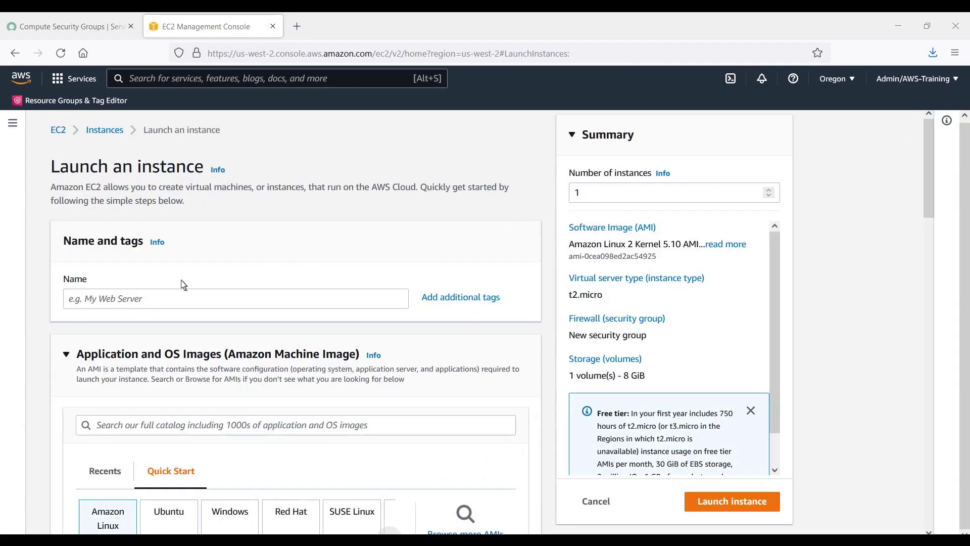
click(69, 301)
text(Test_SMC_EC2_Demo)
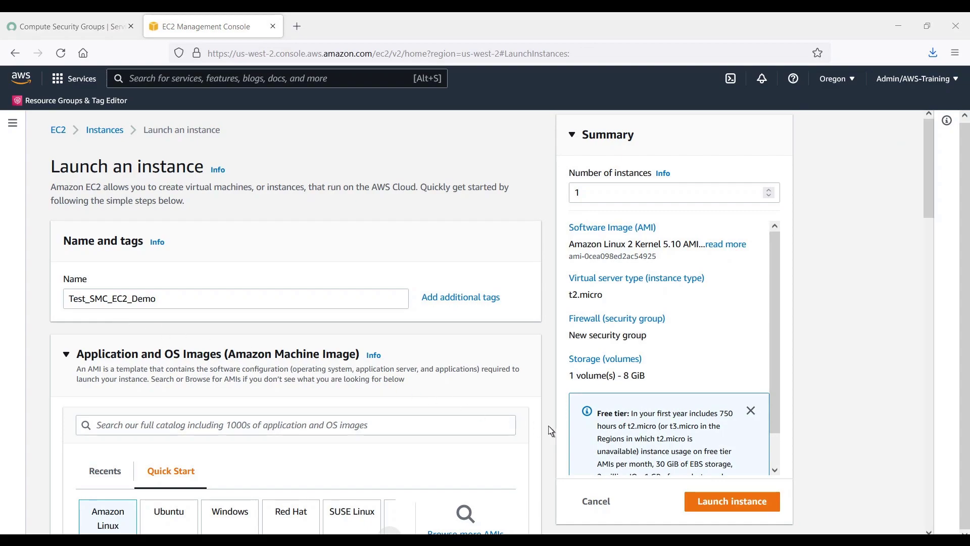
scroll(933, 529, down, 15)
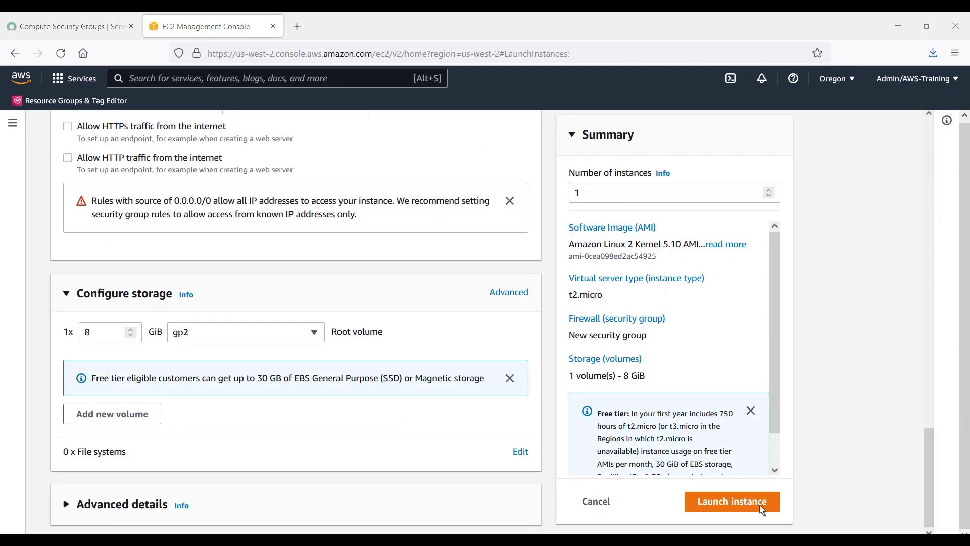
click(761, 504)
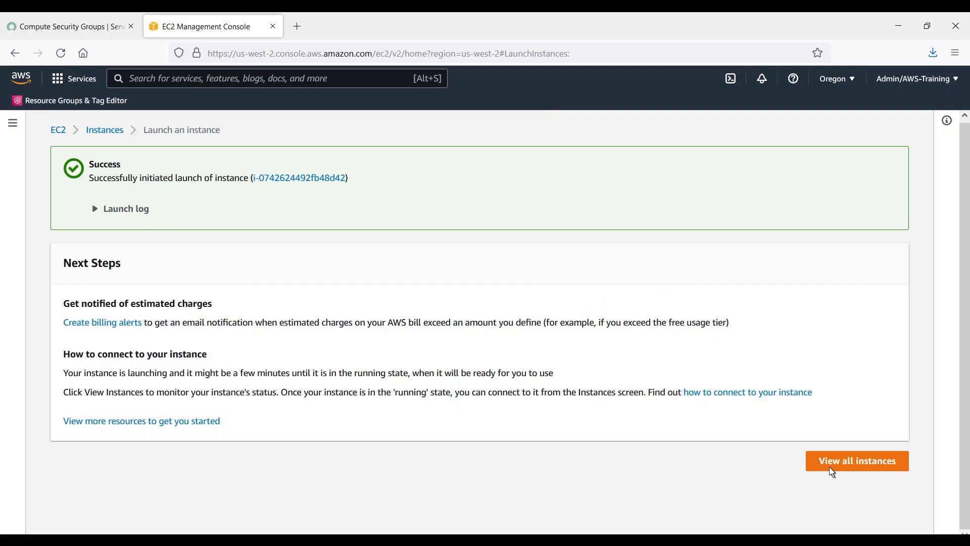
click(835, 465)
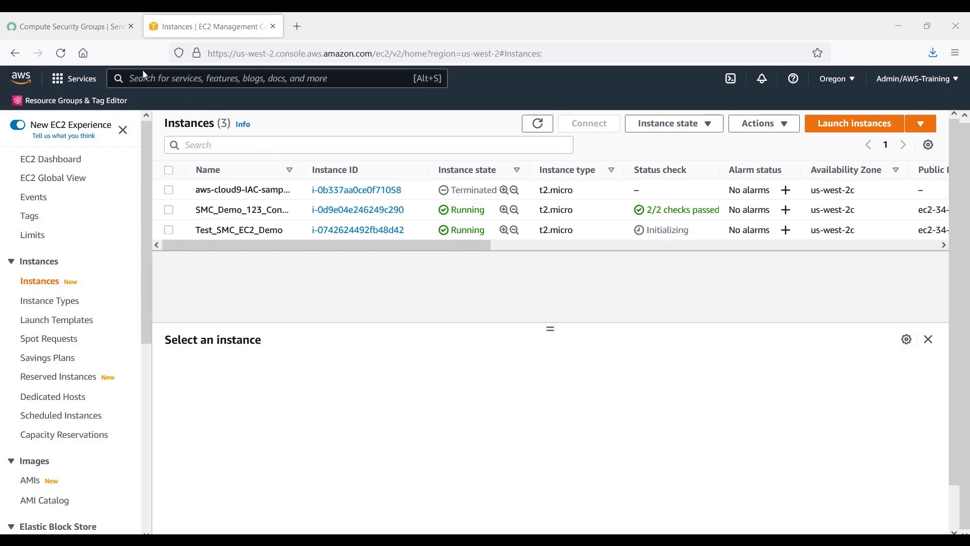
Back in ServiceNow, open the Scheduled Jobs list from the navigator.
click(69, 27)
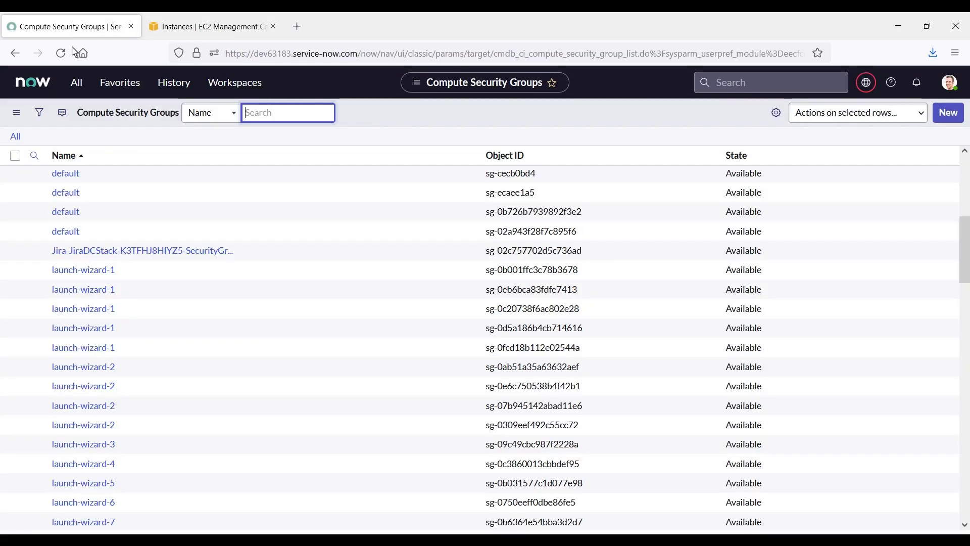
click(76, 85)
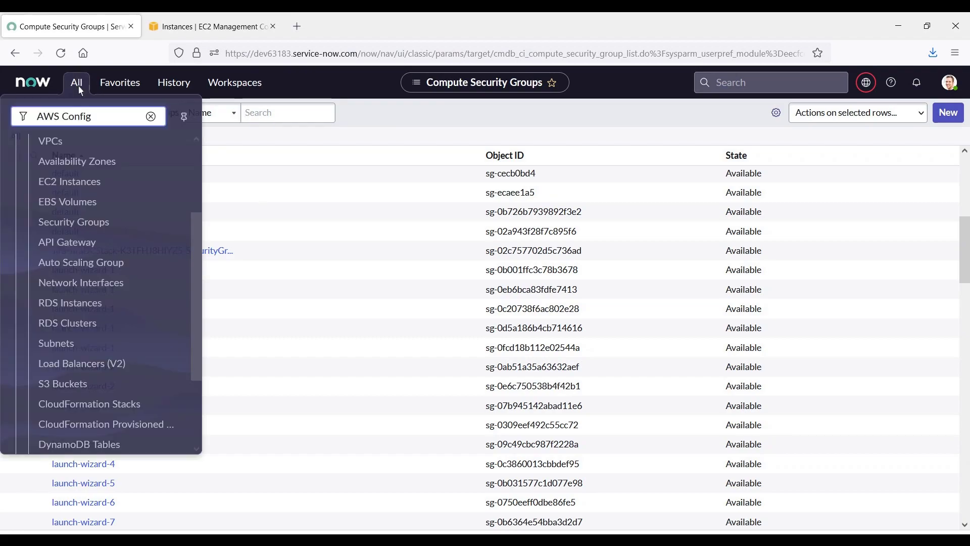
click(150, 117)
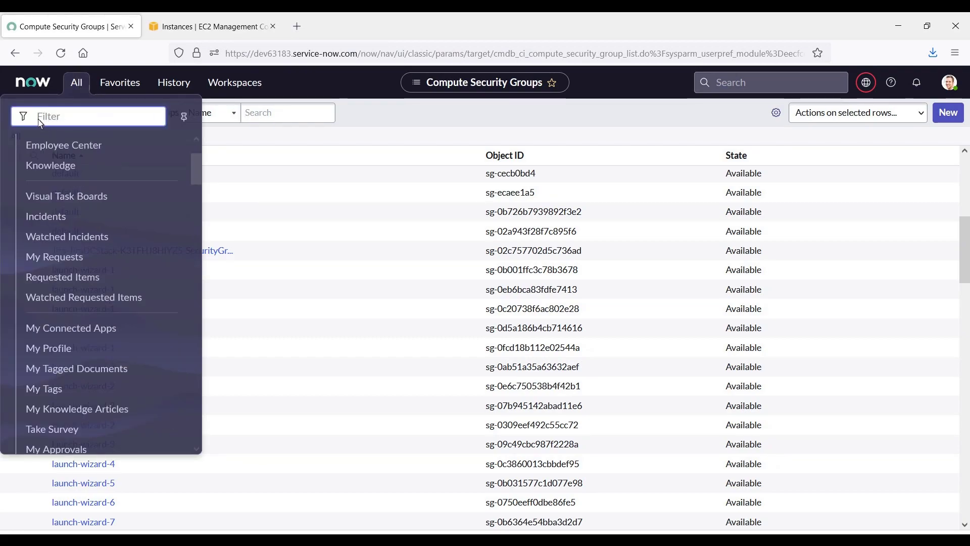
text(Scheduled Jobs)
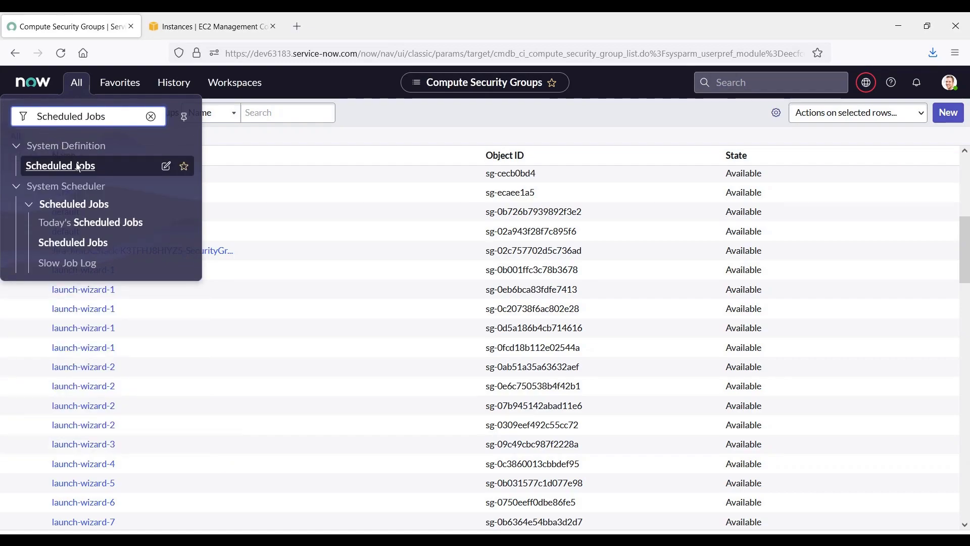
click(83, 169)
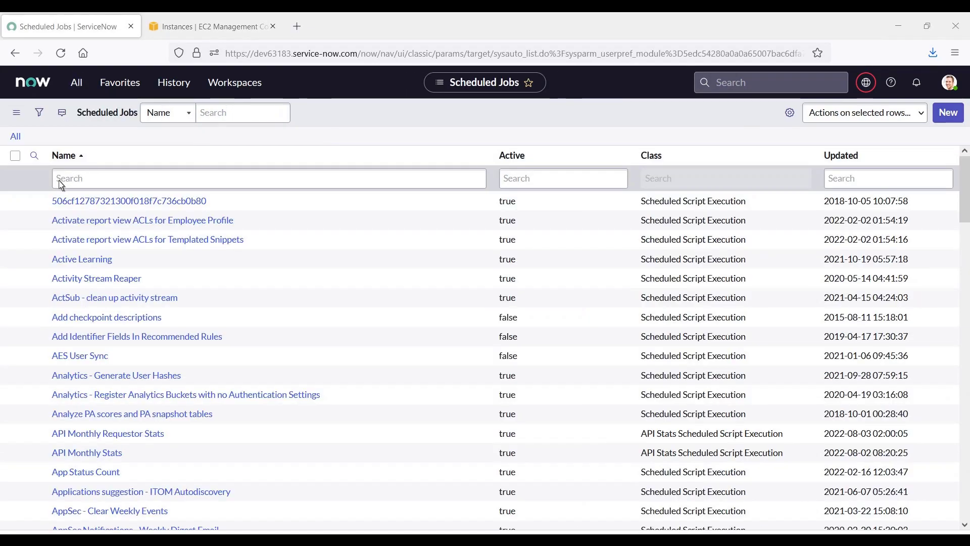
Filter jobs by name '*config' and execute Synchronize AWS Config now.
text(*config)
key(Return)
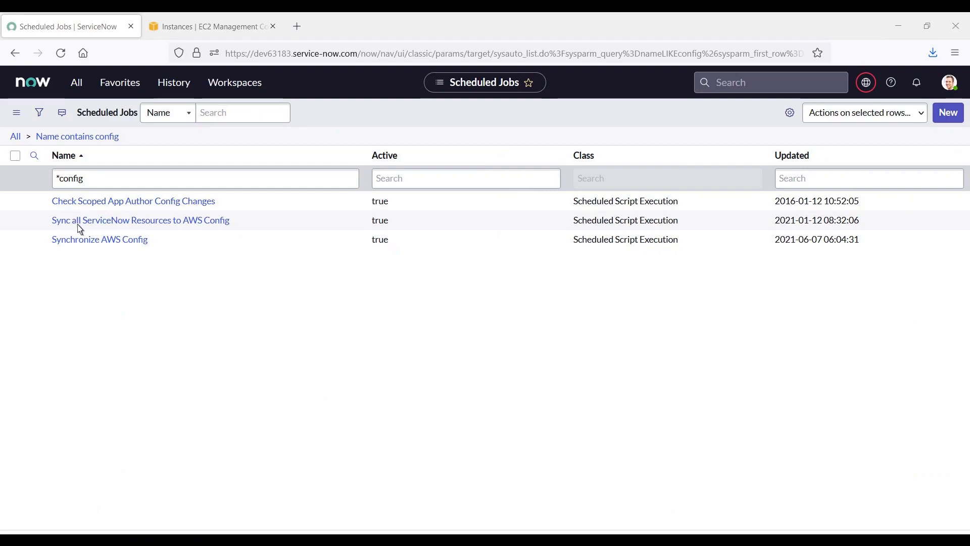
click(87, 244)
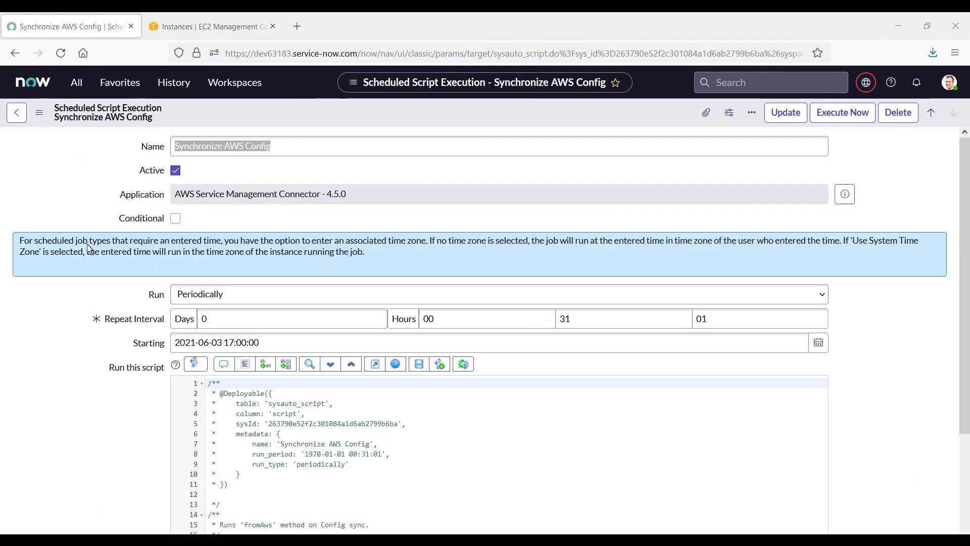
click(834, 114)
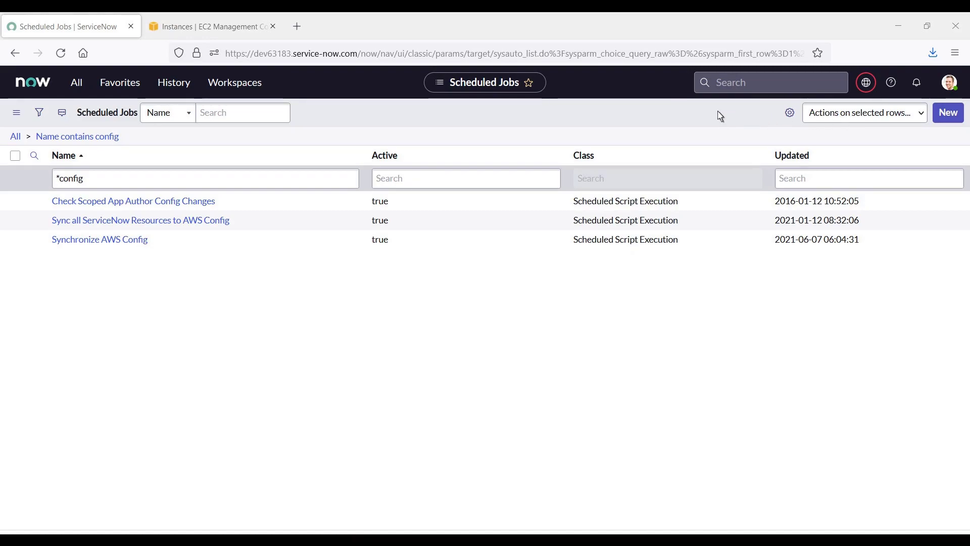
Filter the navigator for 'AWS Config' to reach its Virtual Machine Instances module.
click(76, 83)
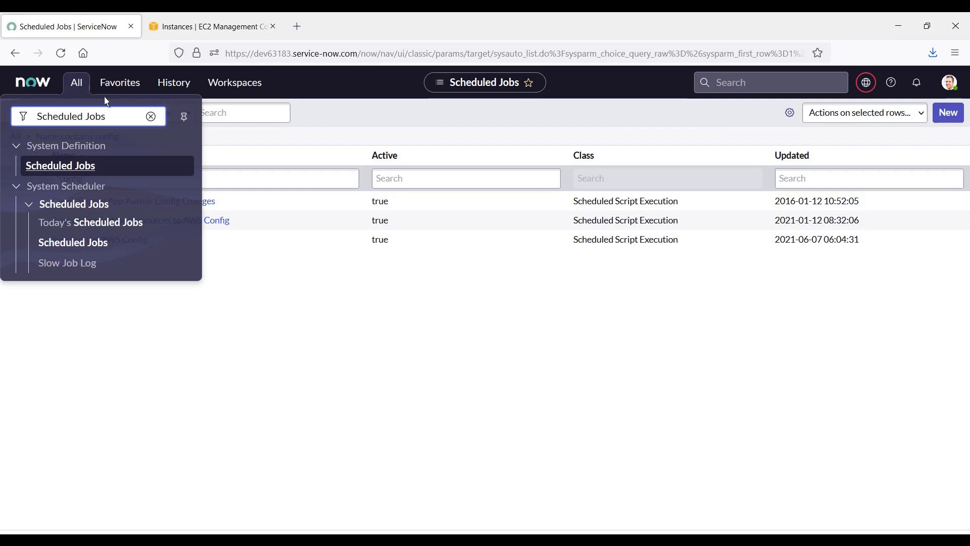
click(151, 117)
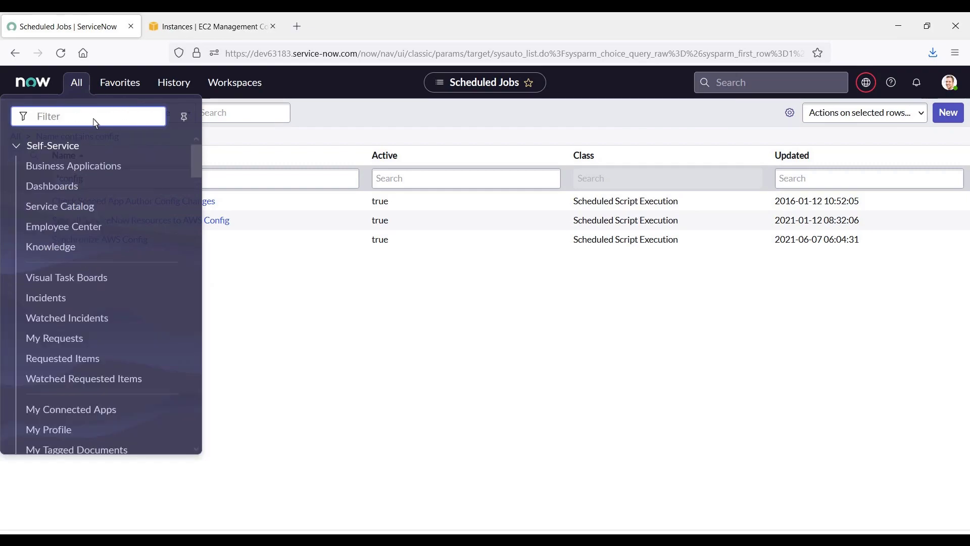
text(AWS Config)
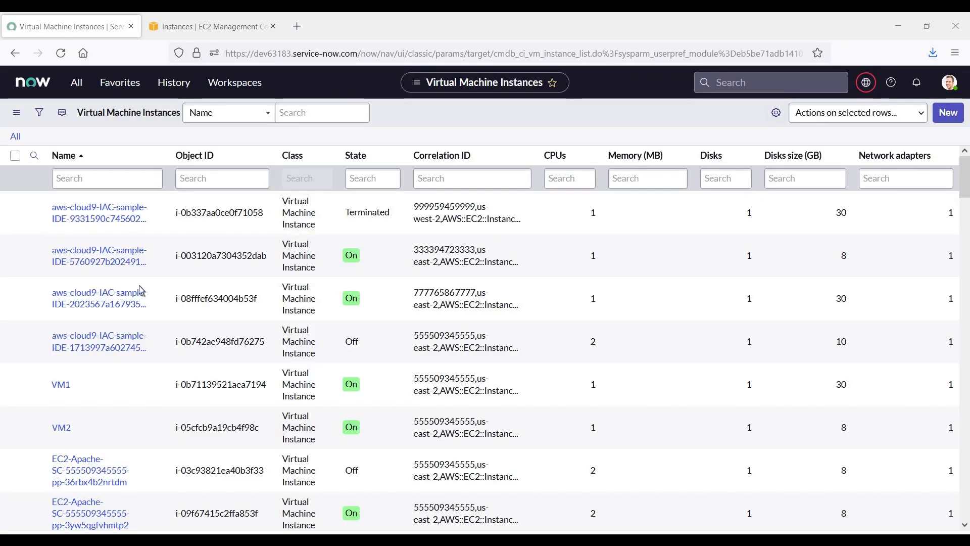
Add the Status field to the list columns, placed directly below State.
click(777, 112)
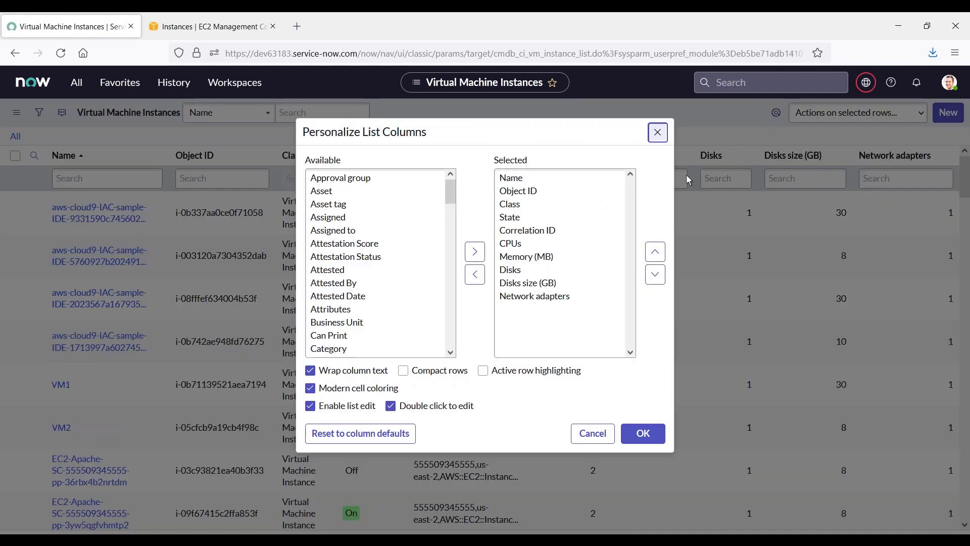
click(454, 338)
key(s)
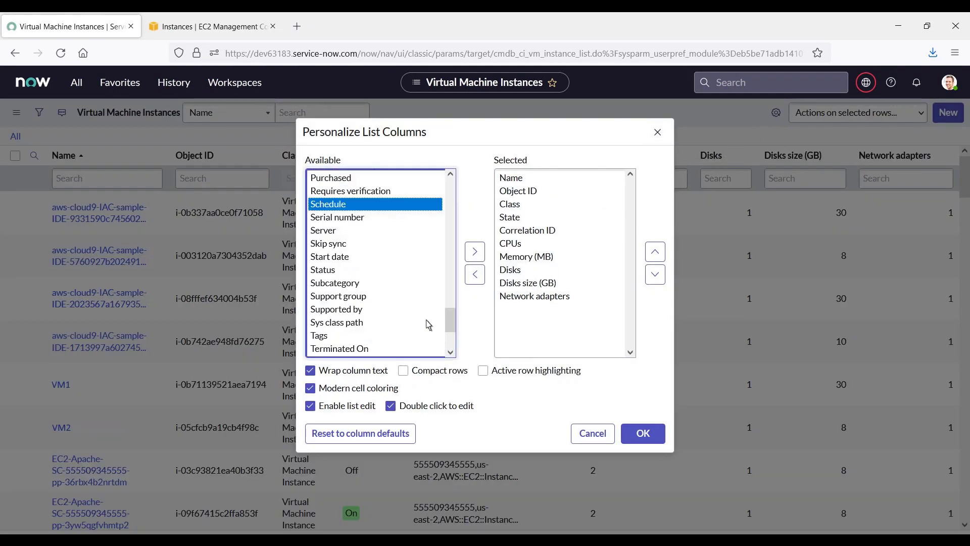
click(334, 272)
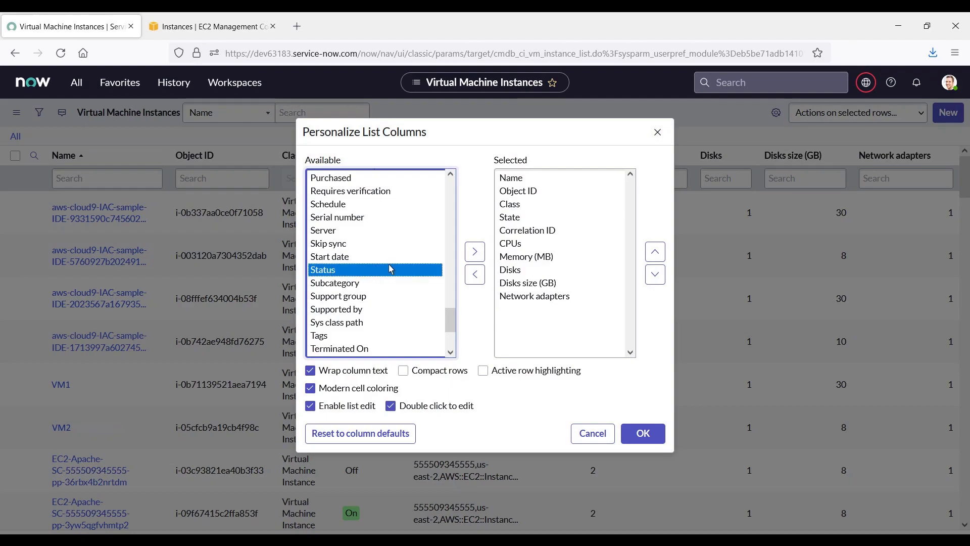
click(475, 252)
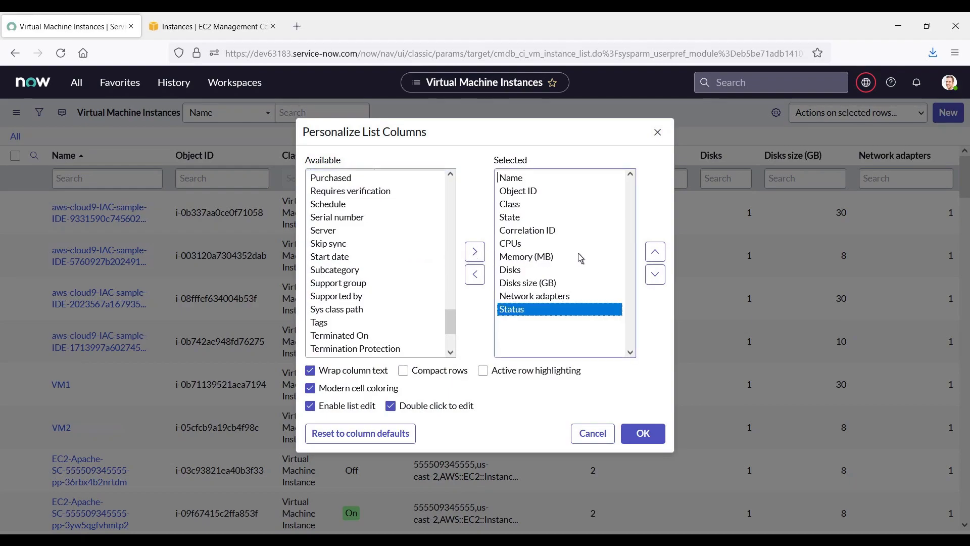
click(656, 252)
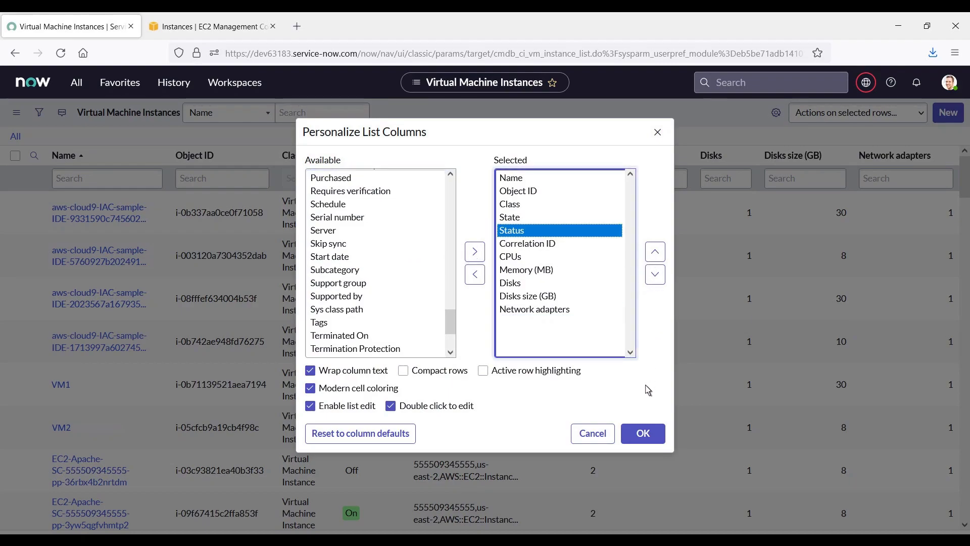
click(643, 434)
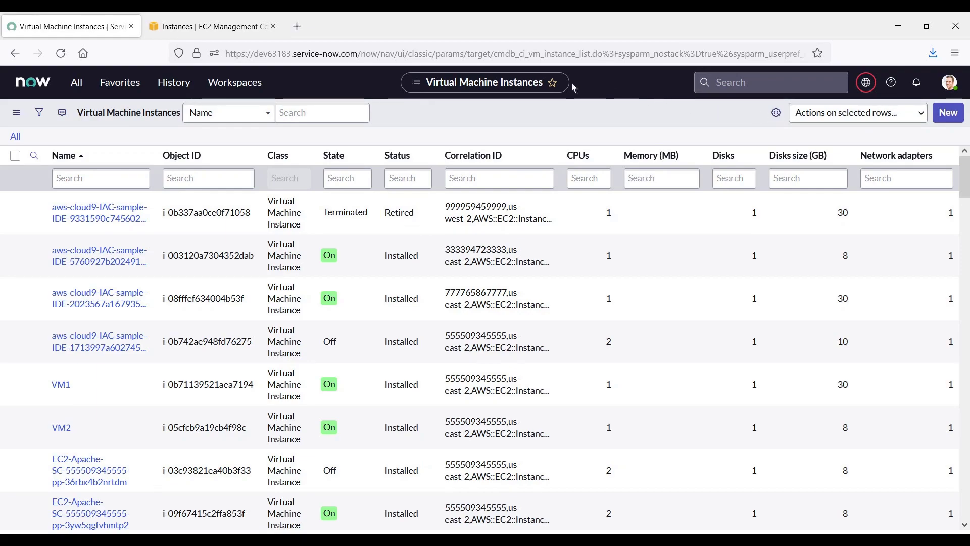
click(234, 31)
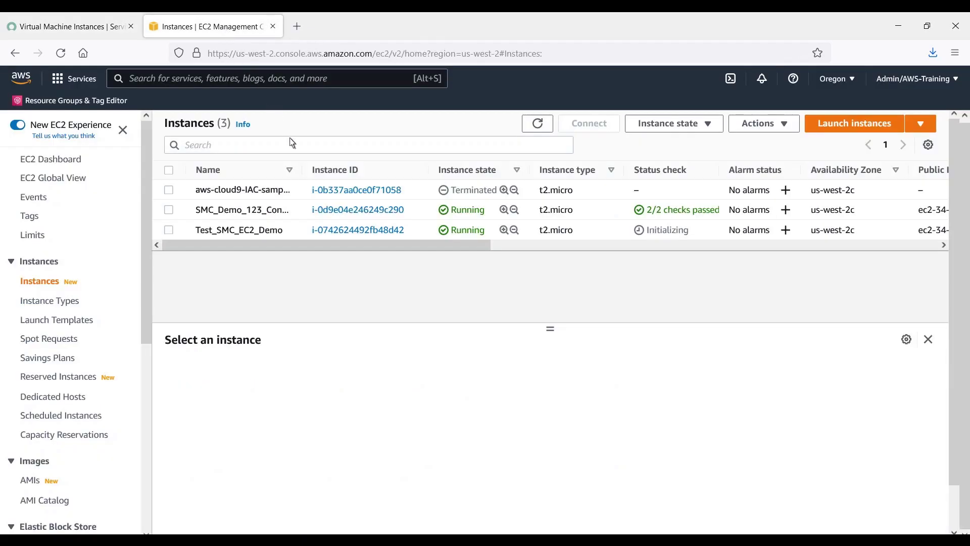
double_click(348, 234)
key(ctrl+c)
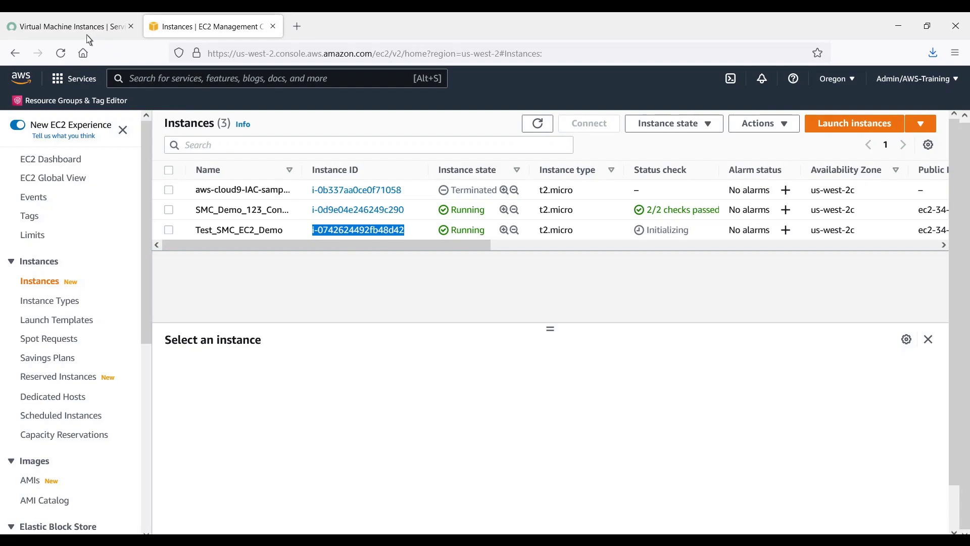
click(71, 26)
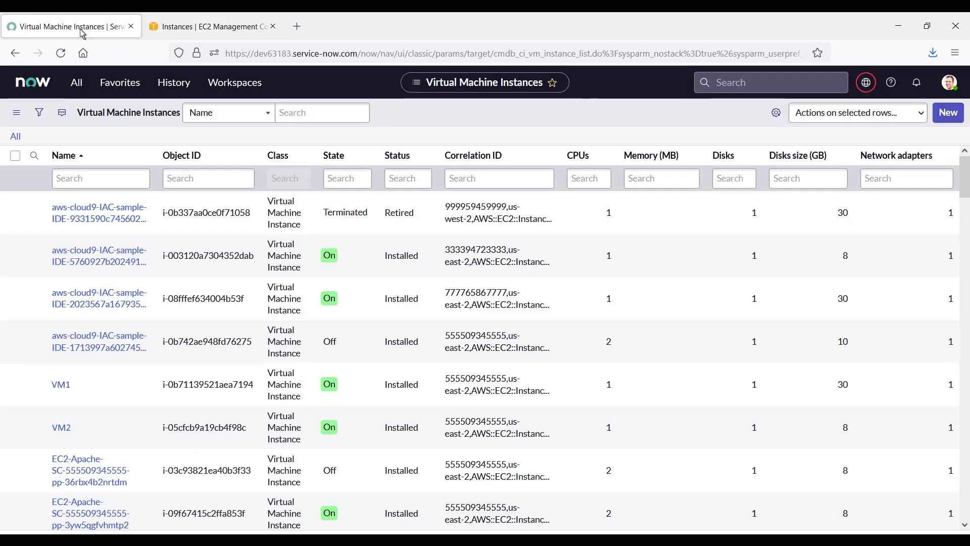
click(170, 183)
key(ctrl+v)
key(Return)
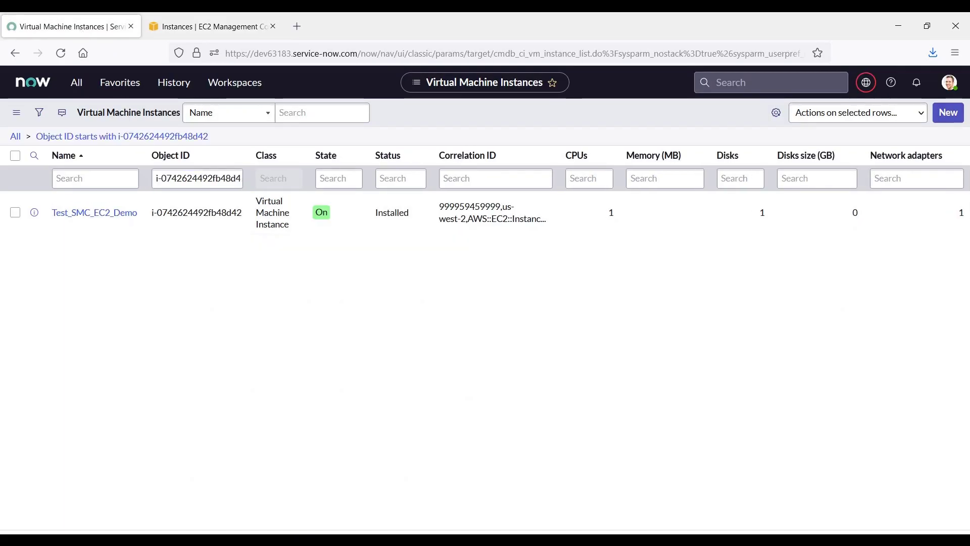